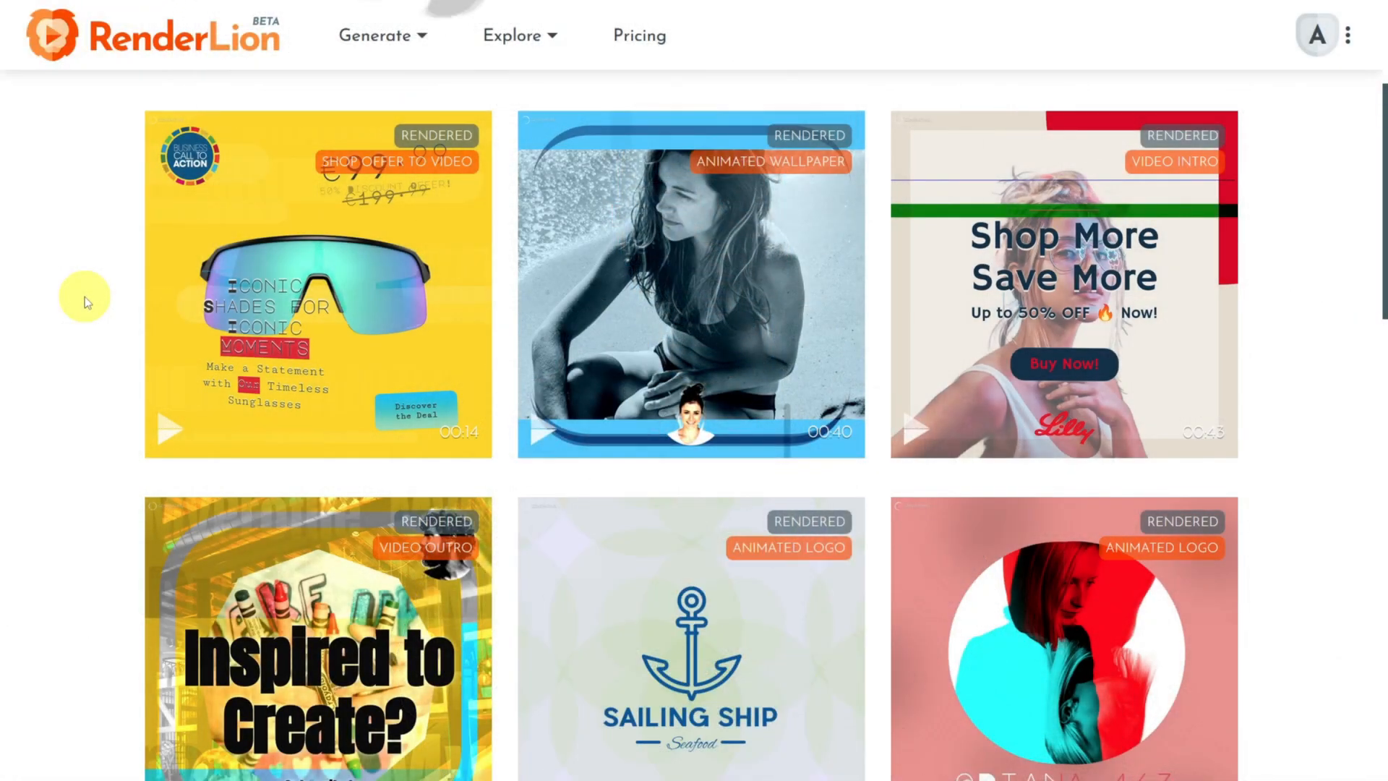
# Open the Animated Wallpaper generator.
pyautogui.click(376, 41)
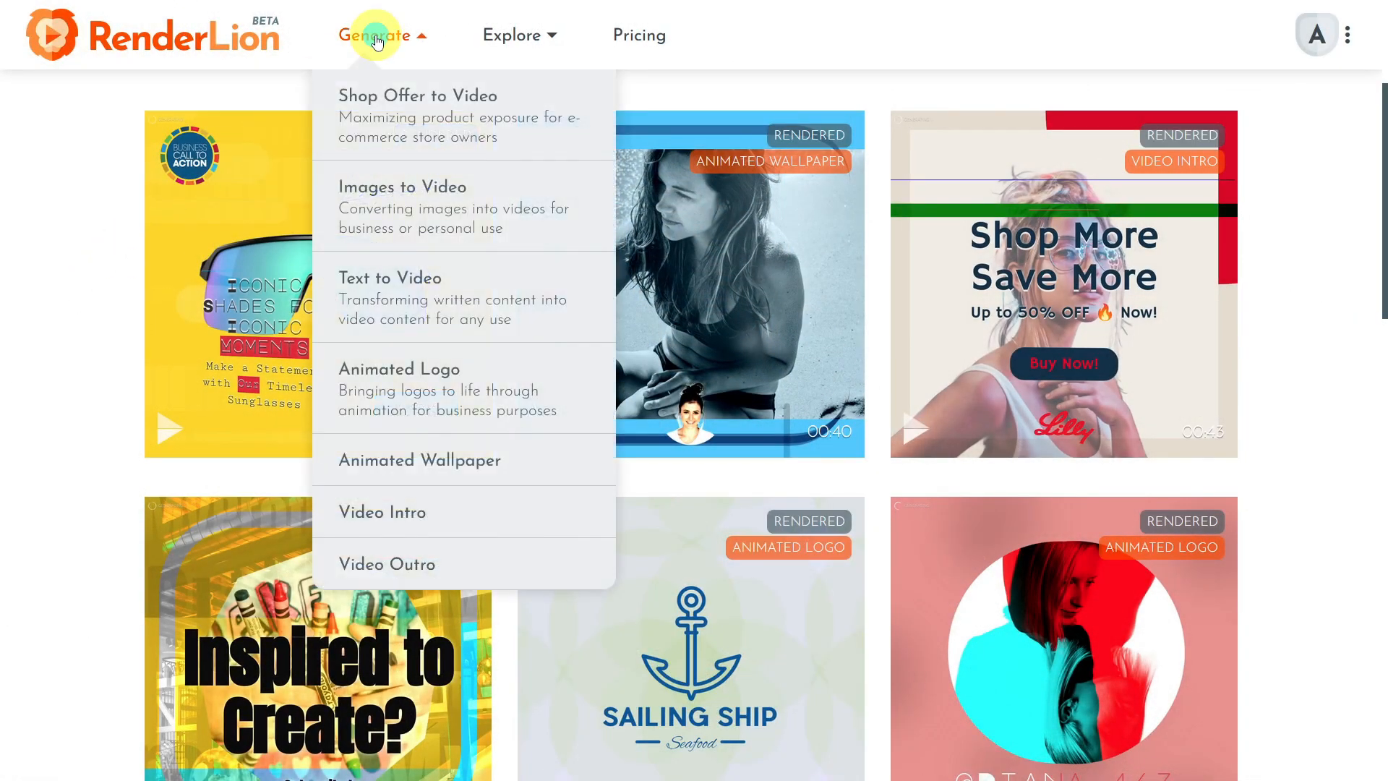
pyautogui.click(424, 460)
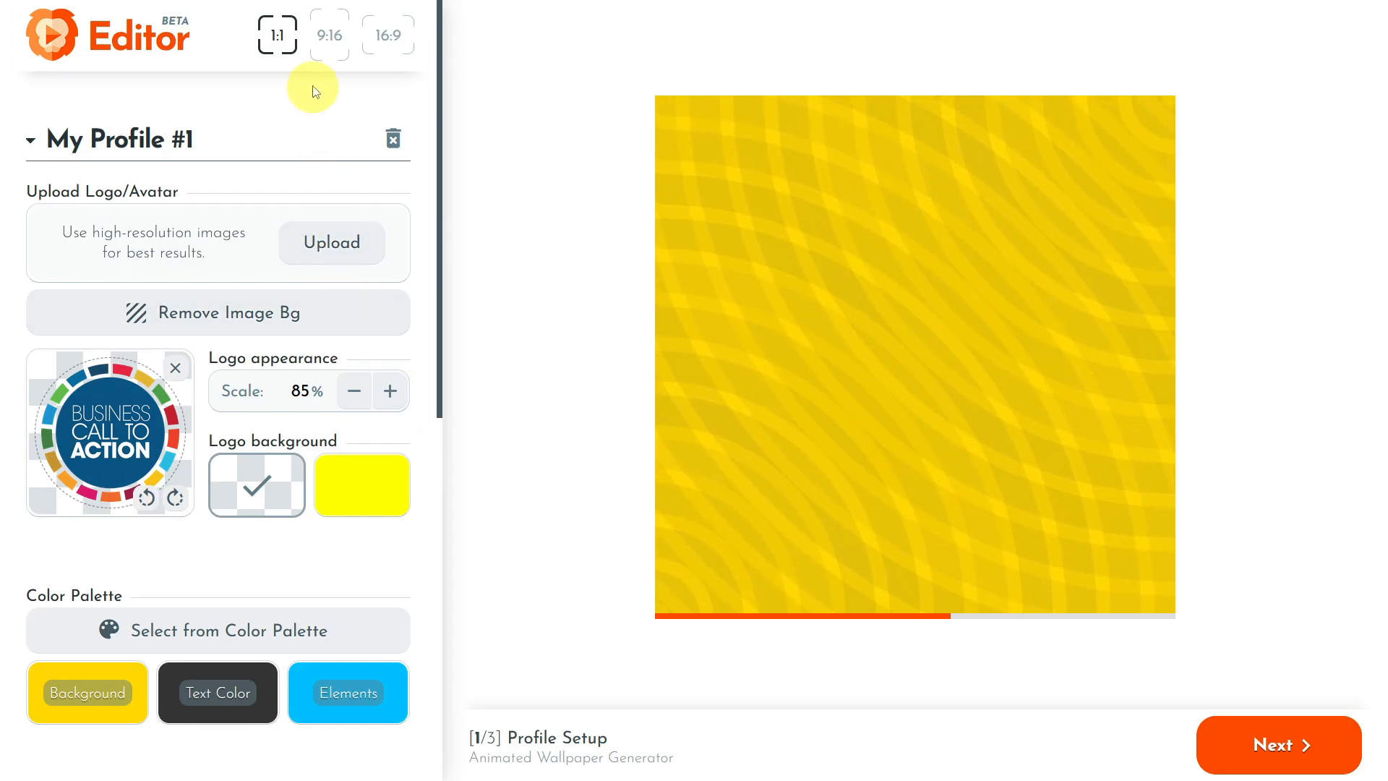
# Preview the wallpaper in the 9:16 and 16:9 formats, and return it to 1:1.
pyautogui.click(327, 40)
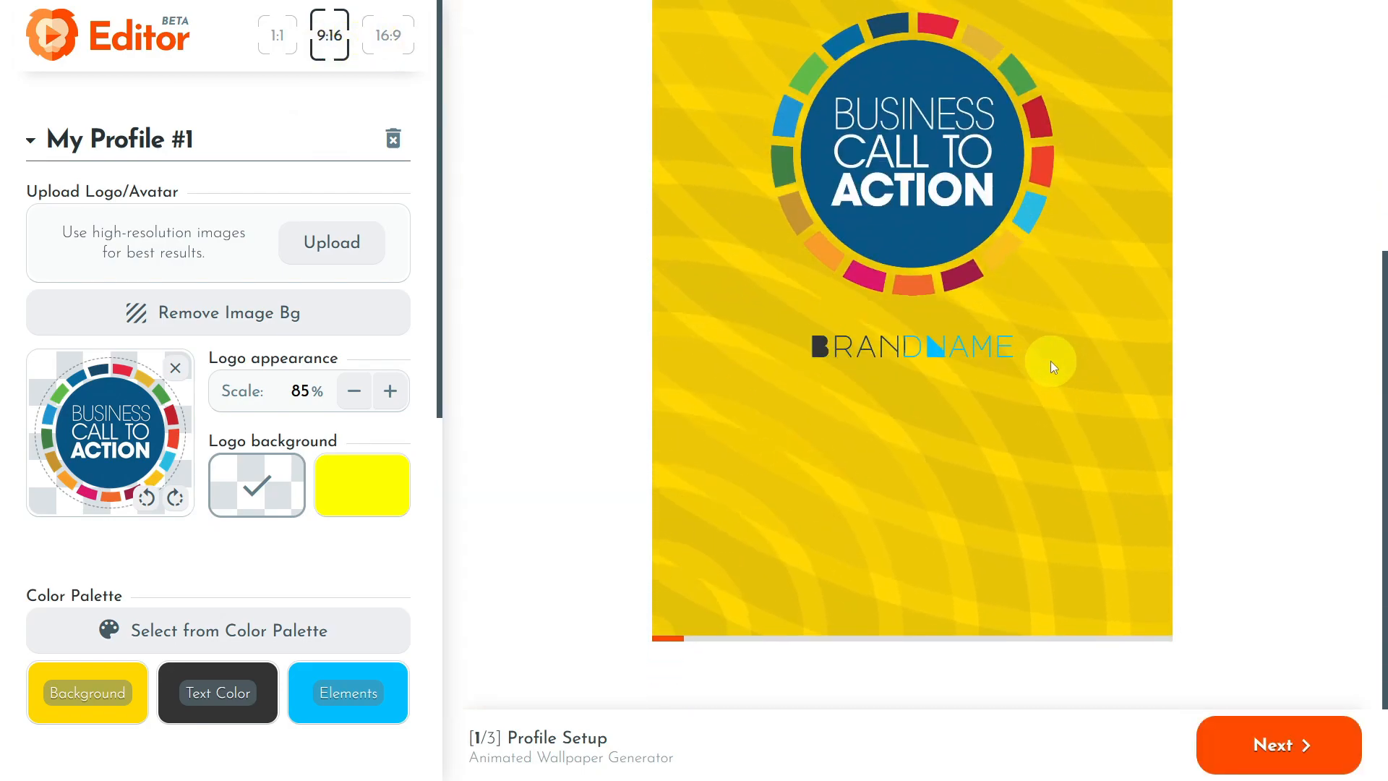
pyautogui.click(389, 36)
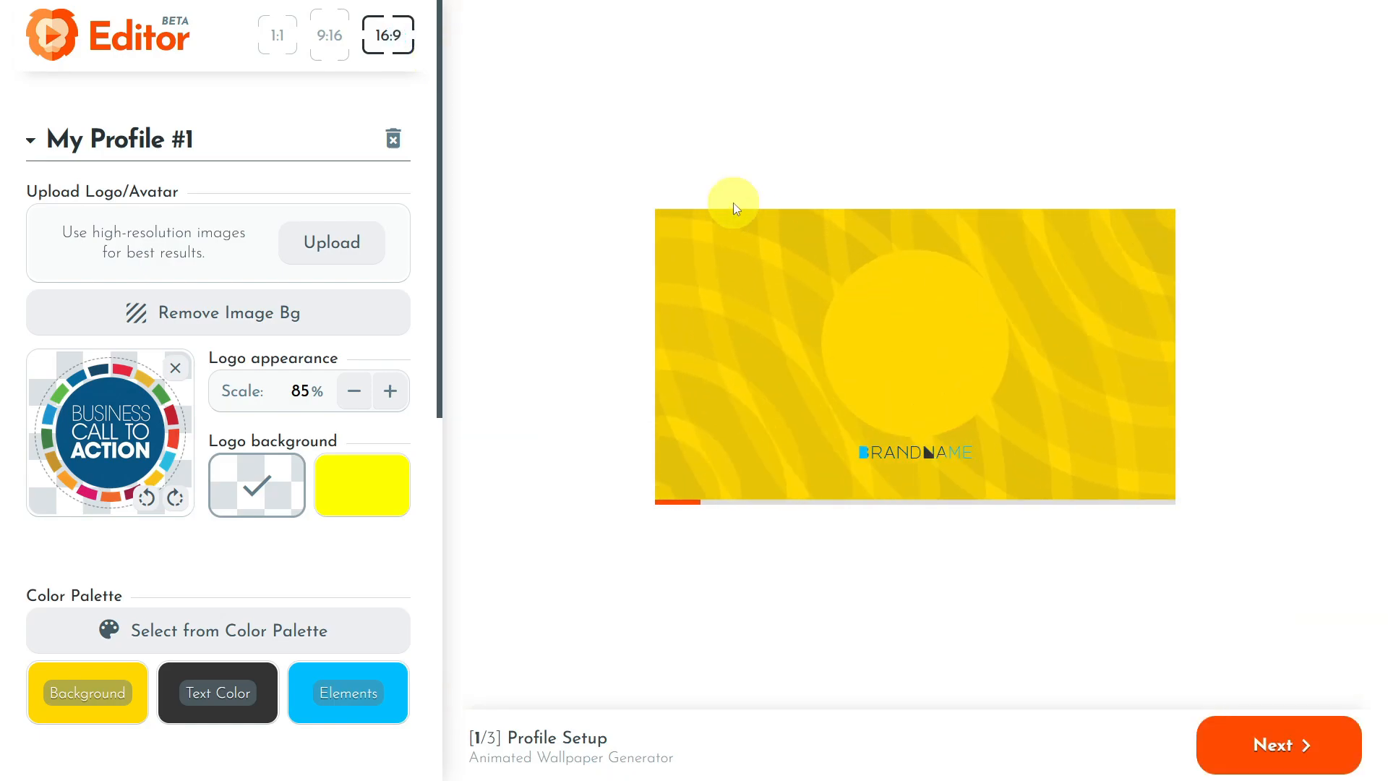
pyautogui.click(275, 41)
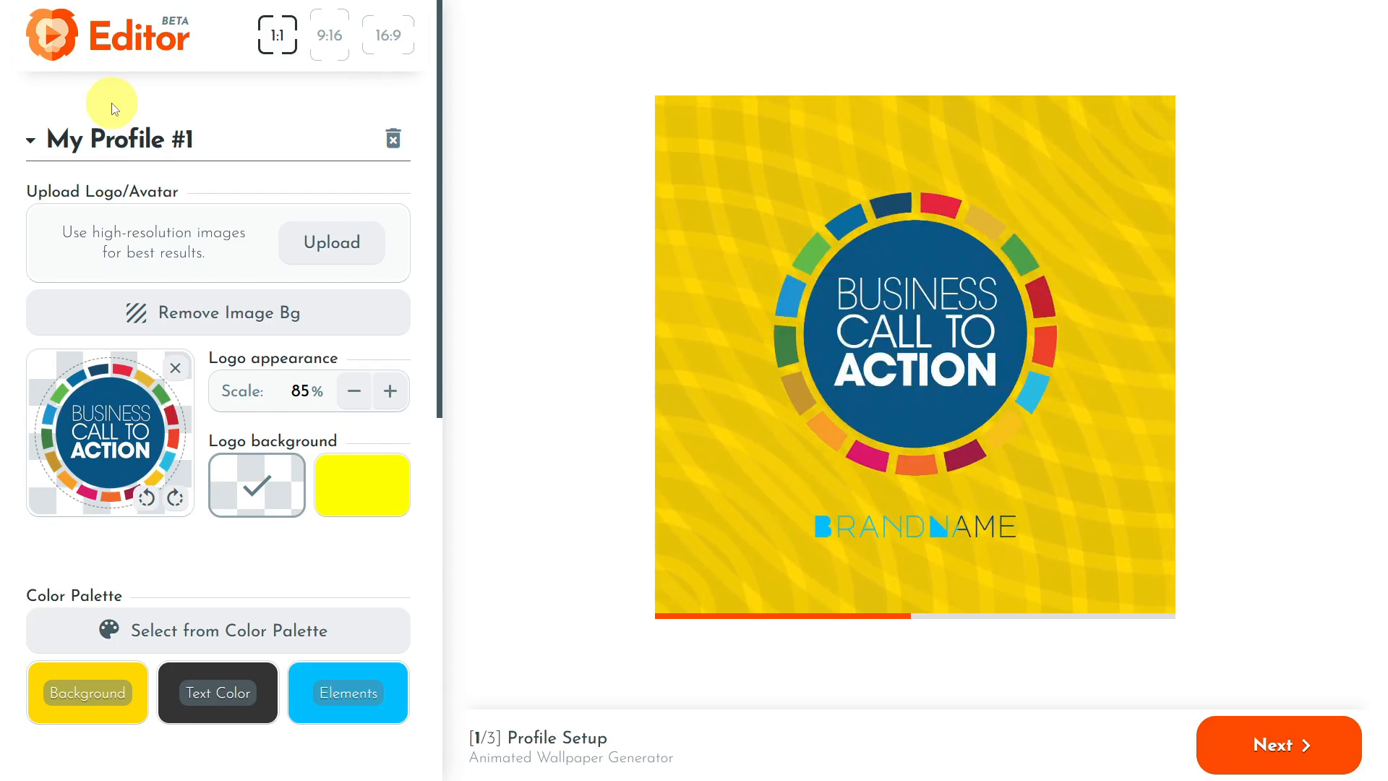
# Replace the profile logo with the travel+ adventure image and set its scale to 90%.
pyautogui.moveTo(71, 305); pyautogui.dragTo(226, 253)
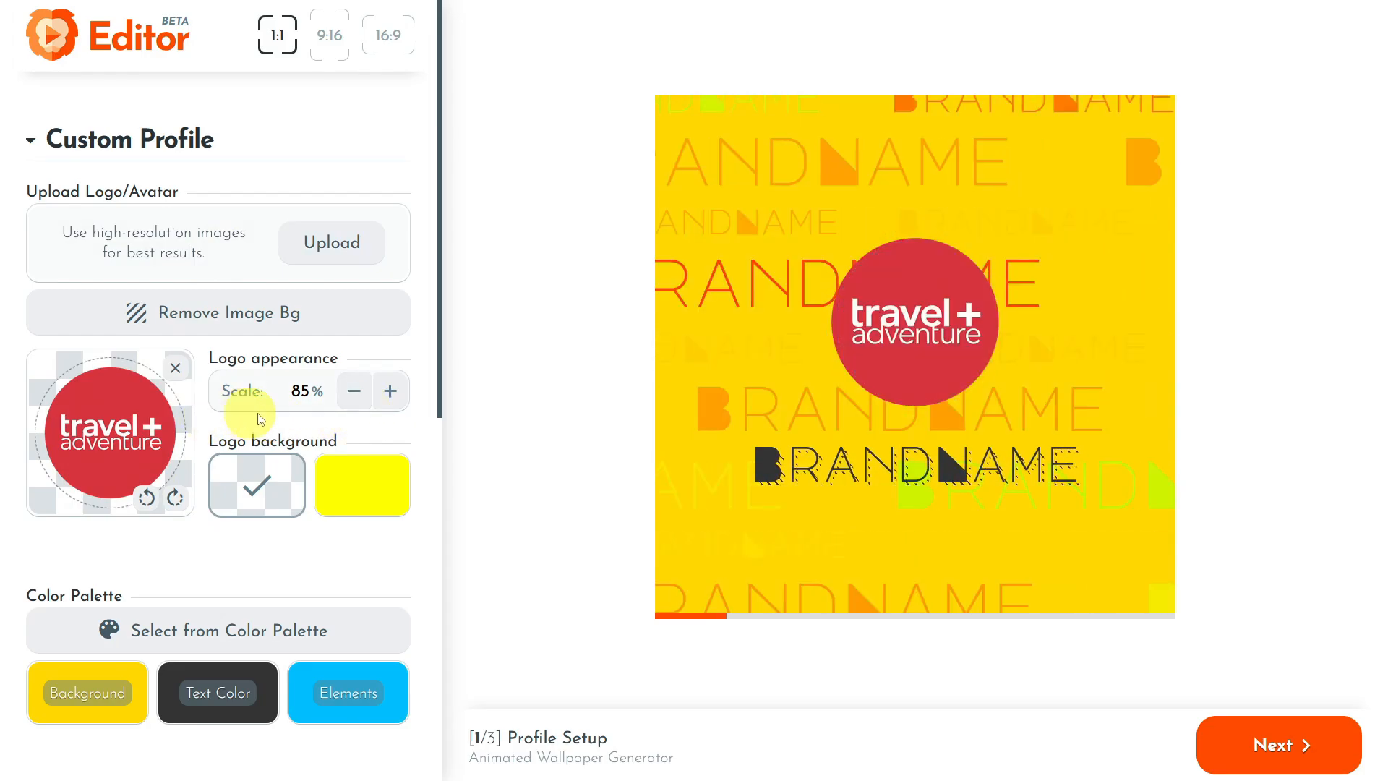
pyautogui.click(391, 392)
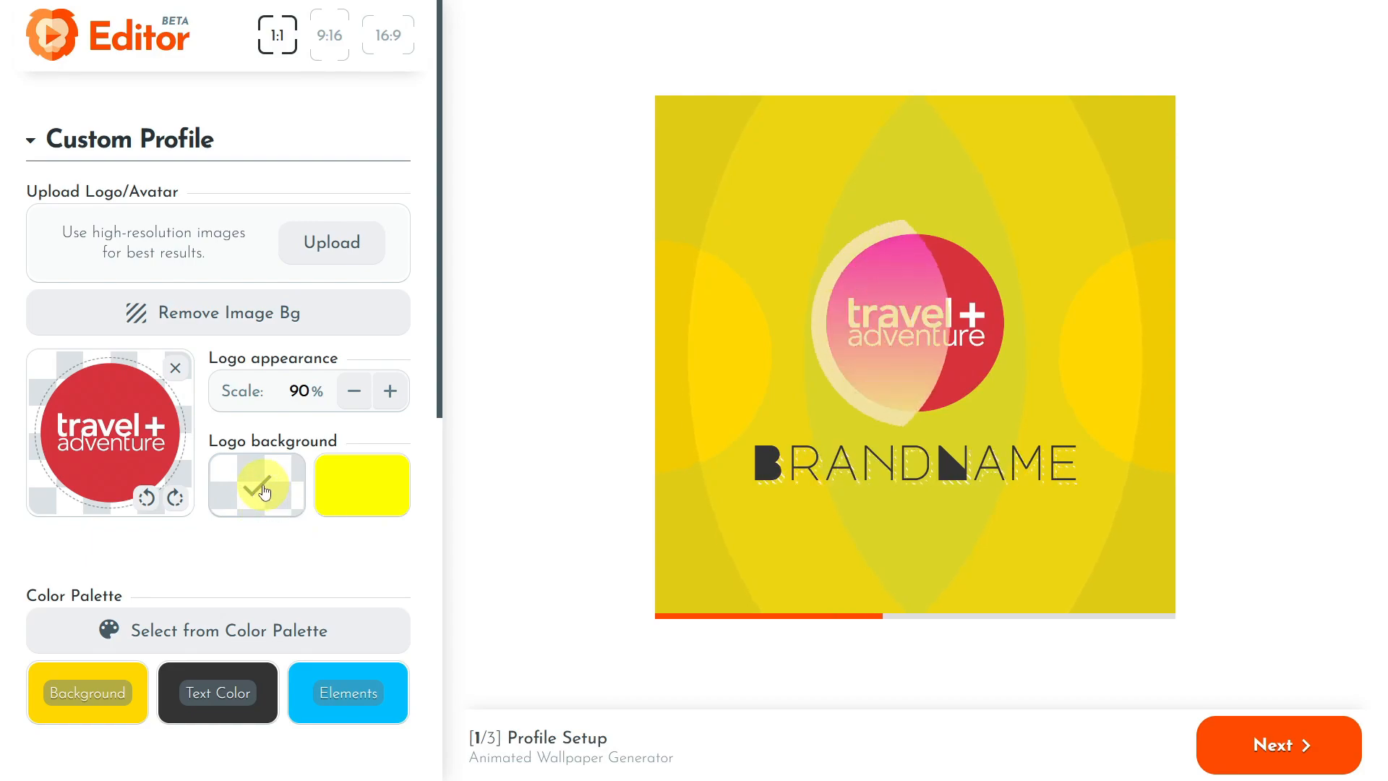
# Apply colour palette #76, the light blue scheme with a bright blue element colour, to the profile.
pyautogui.scroll(-3, 264, 491)
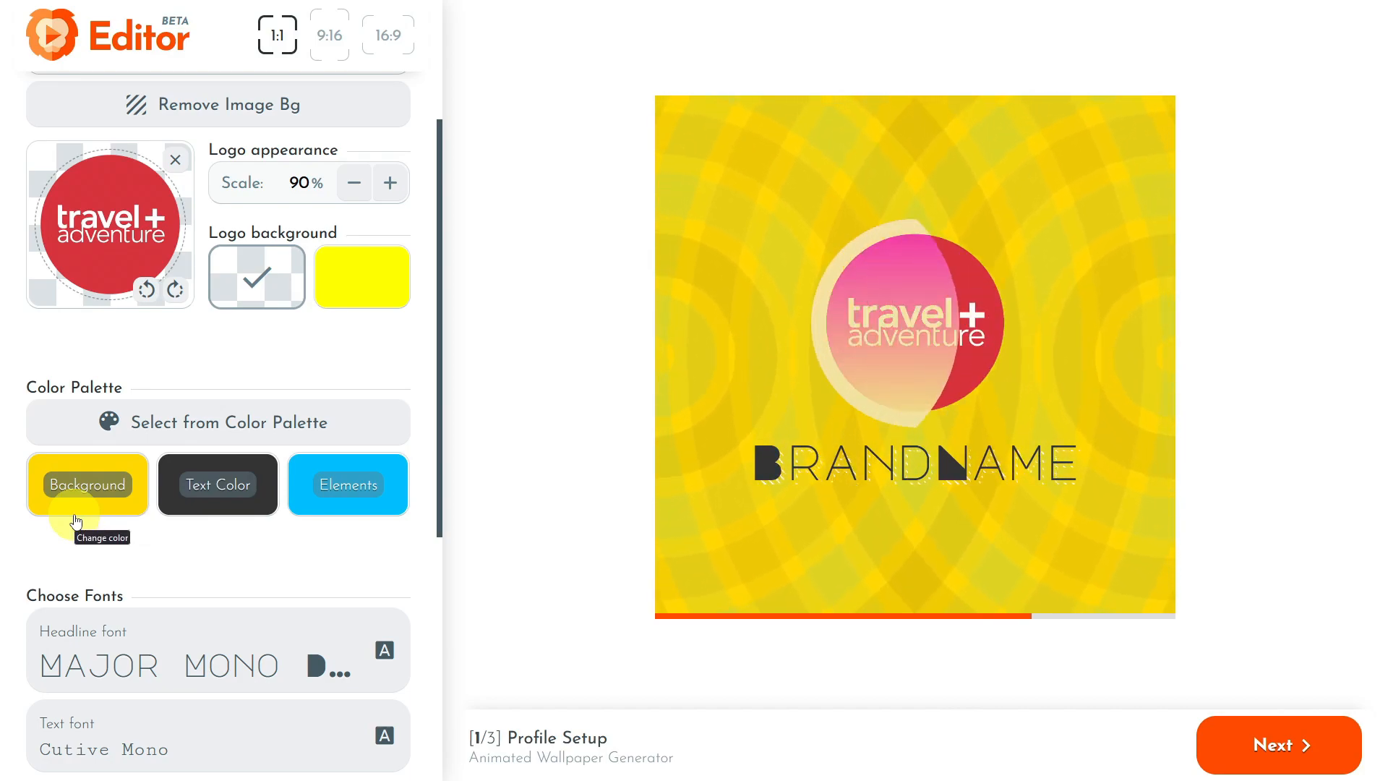
pyautogui.click(207, 436)
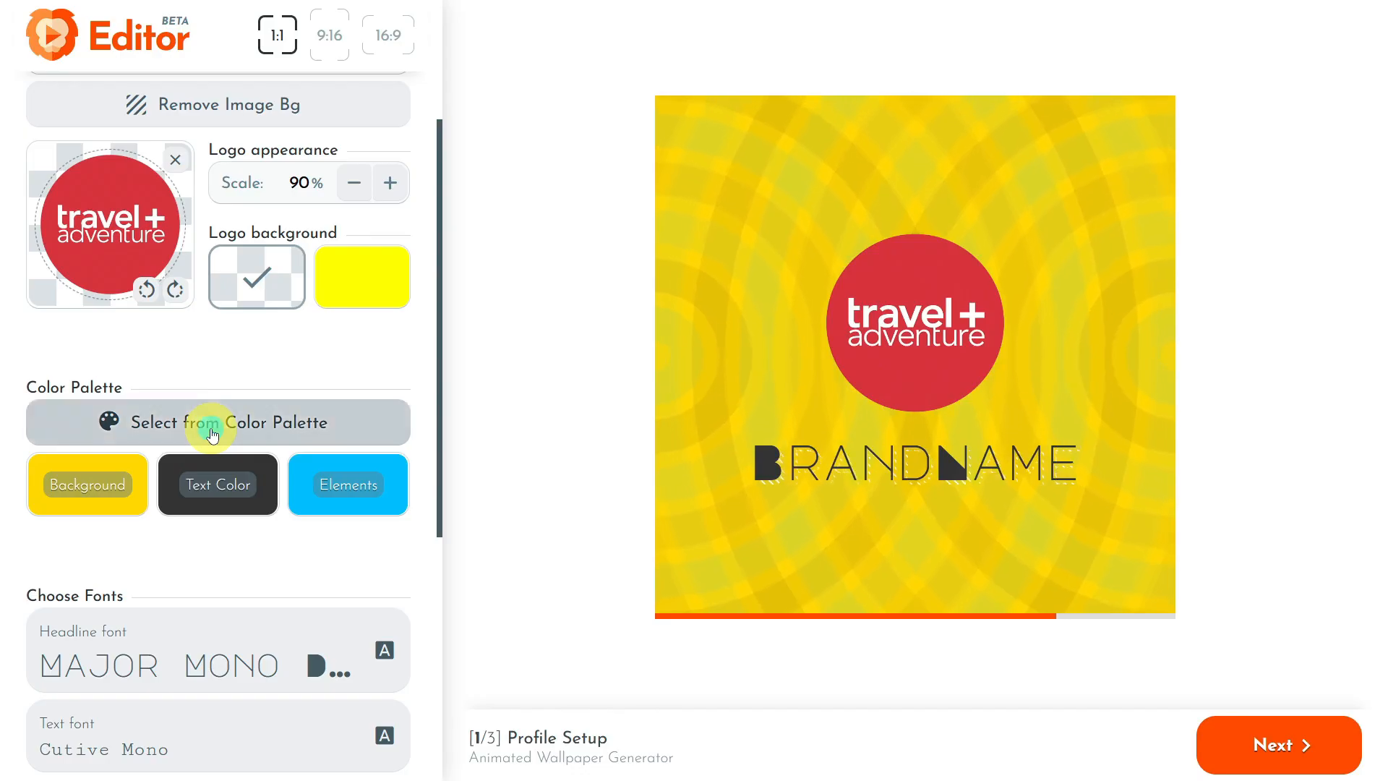
pyautogui.scroll(-14, 271, 415)
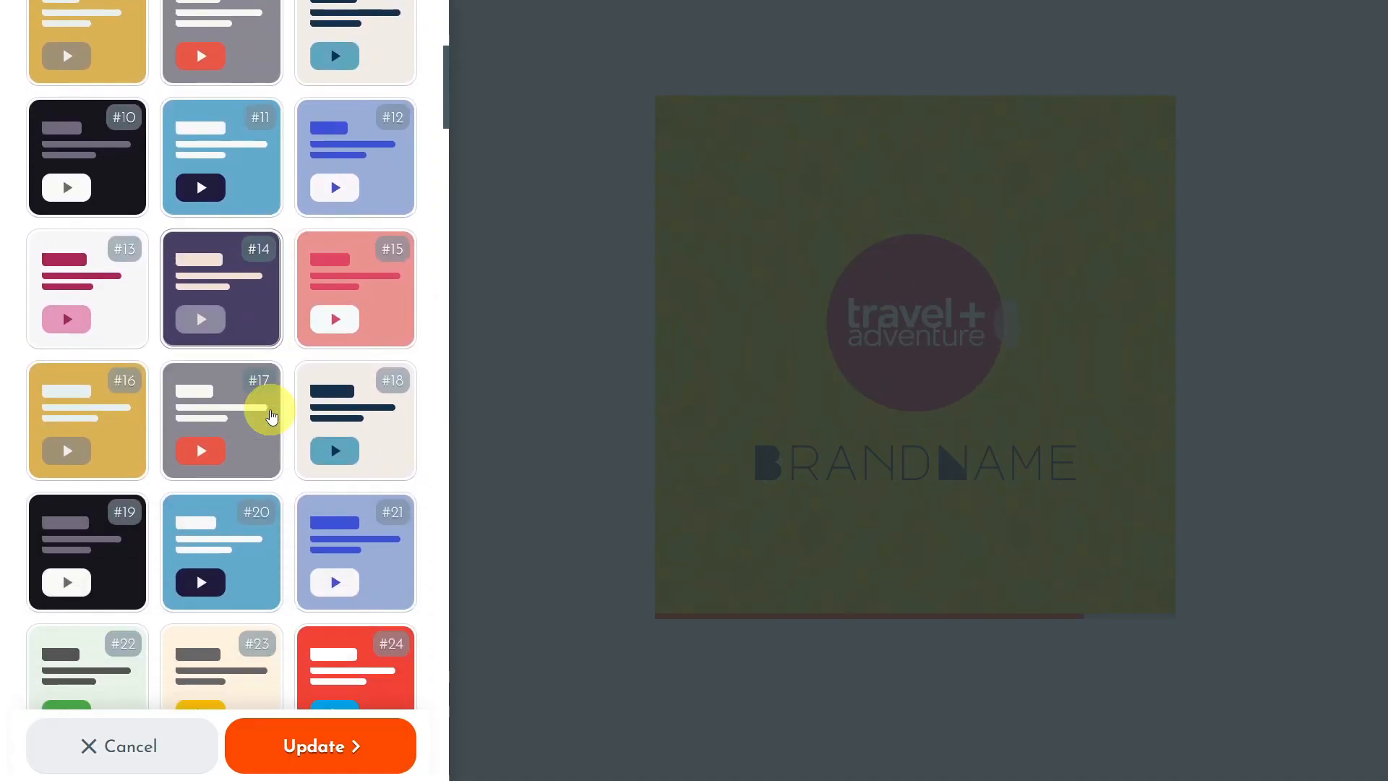
pyautogui.scroll(-15, 273, 418)
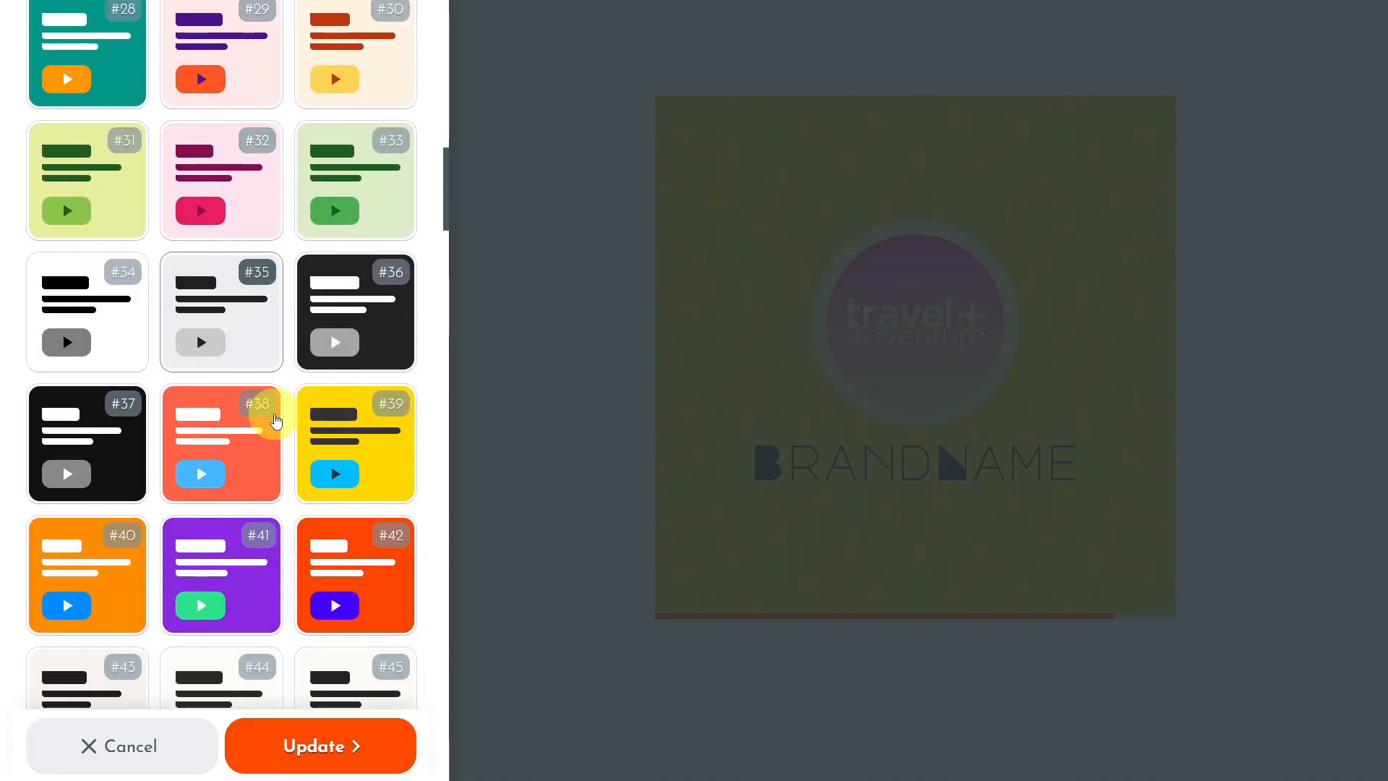
pyautogui.scroll(-15, 277, 421)
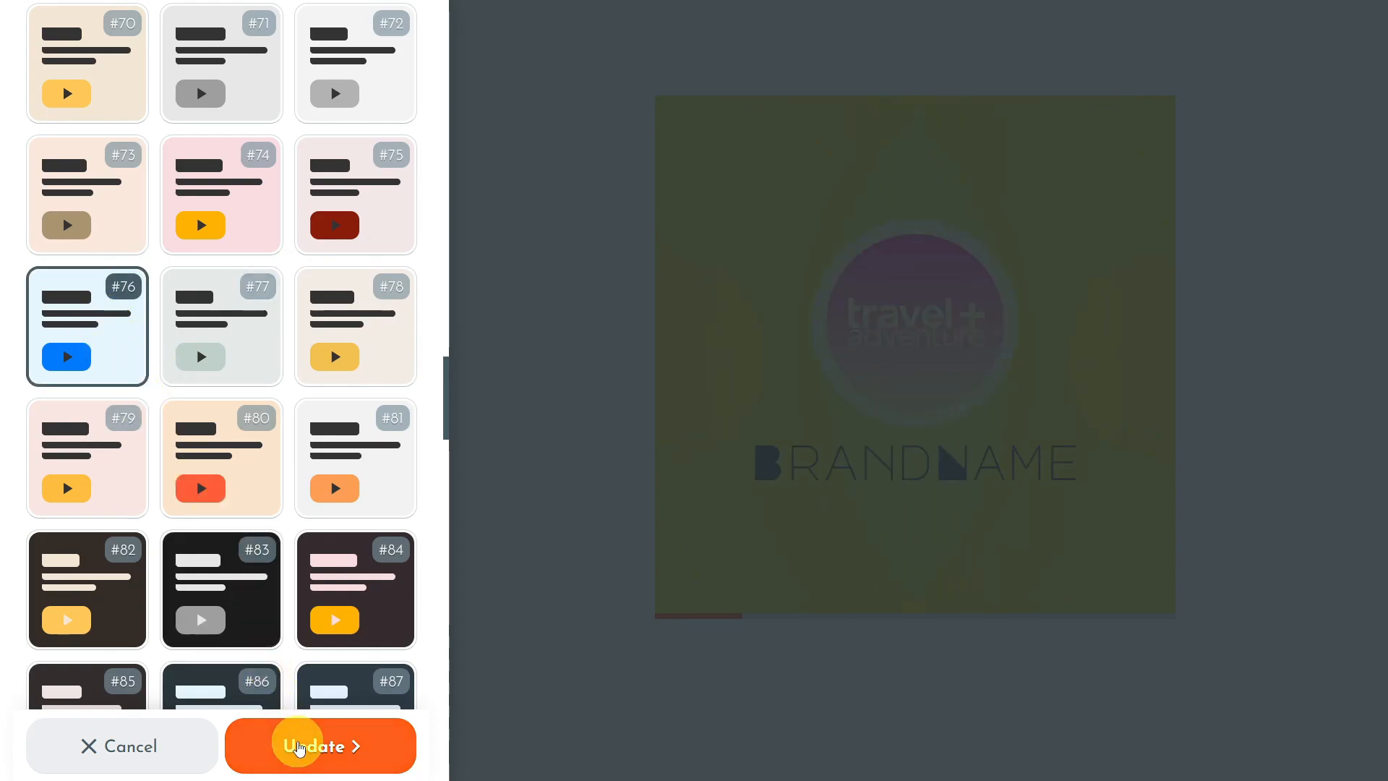
pyautogui.click(299, 746)
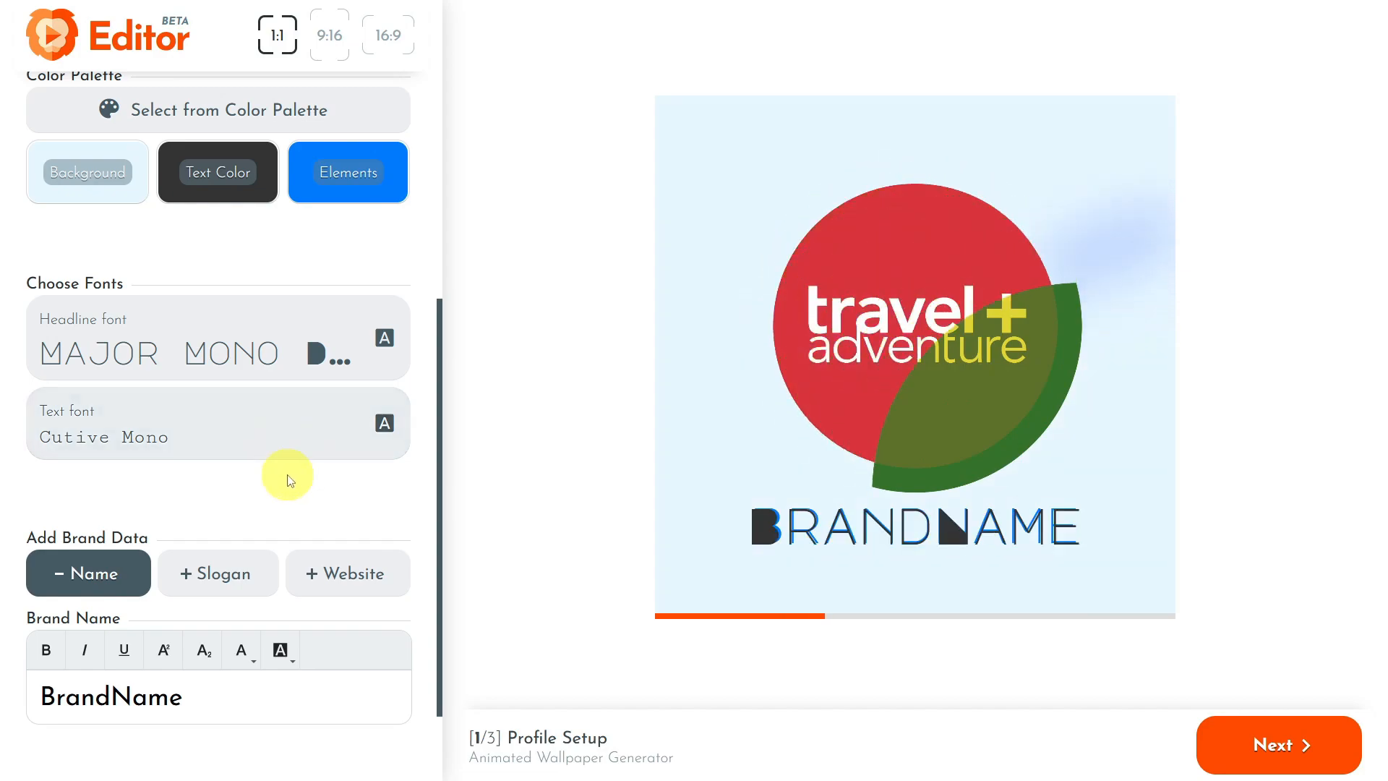
# Replace the placeholder brand name with "Travel Advanture".
pyautogui.scroll(-2, 192, 533)
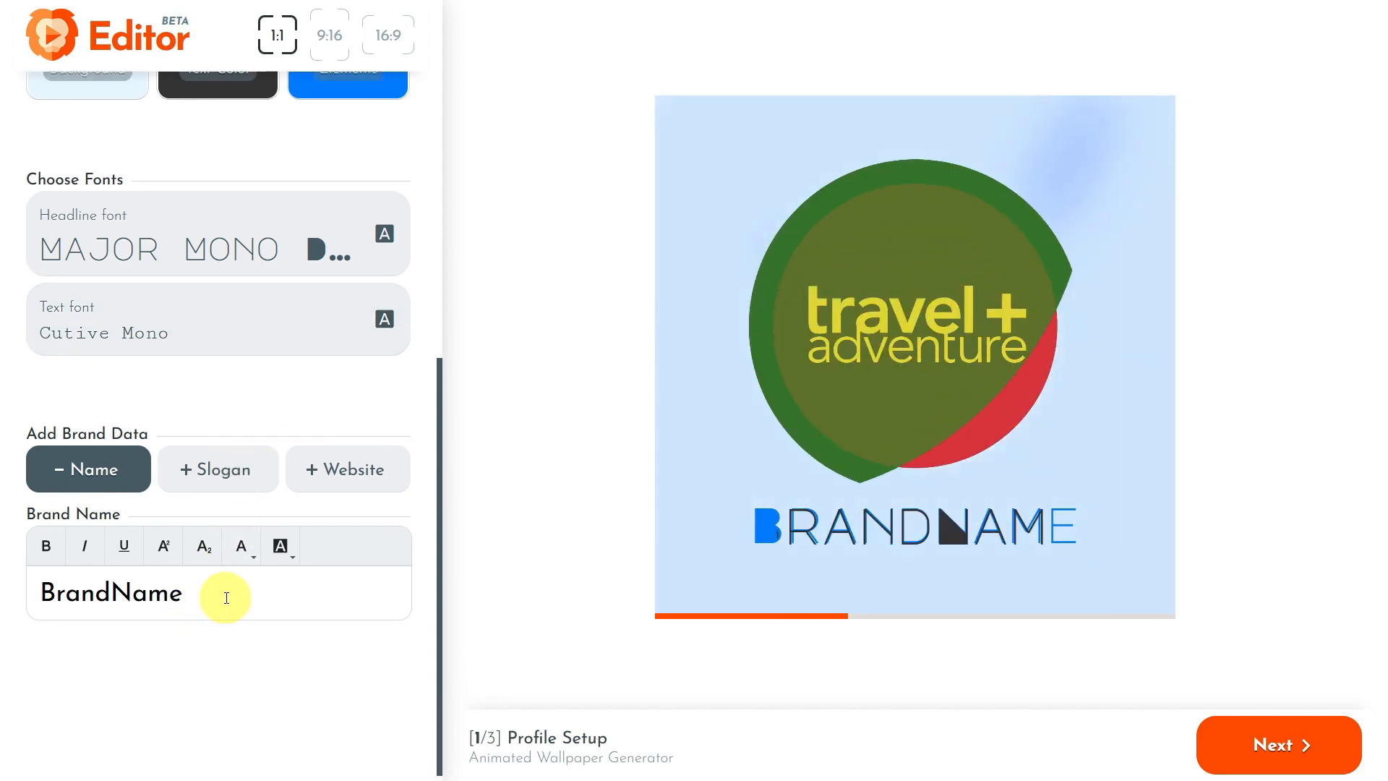
pyautogui.click(213, 599)
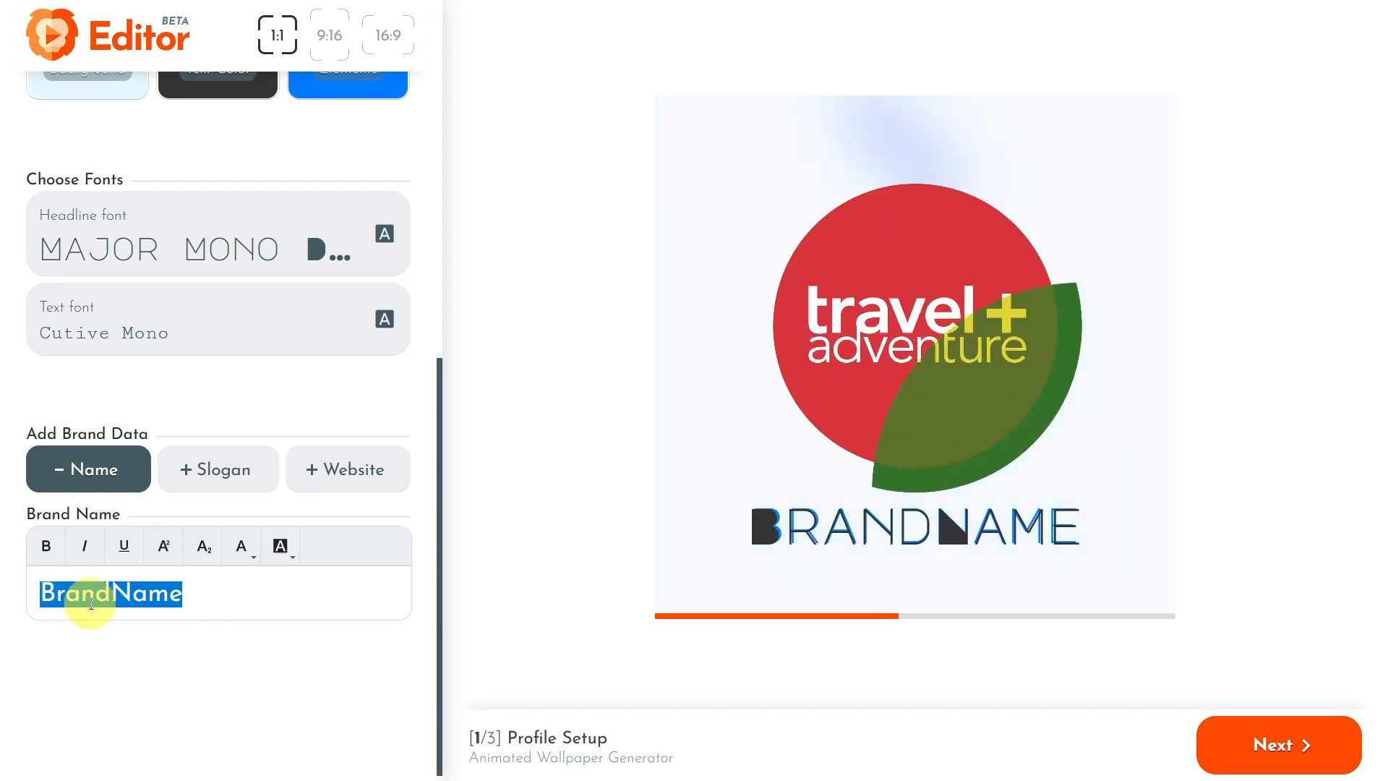
pyautogui.write('Travel Advanture')
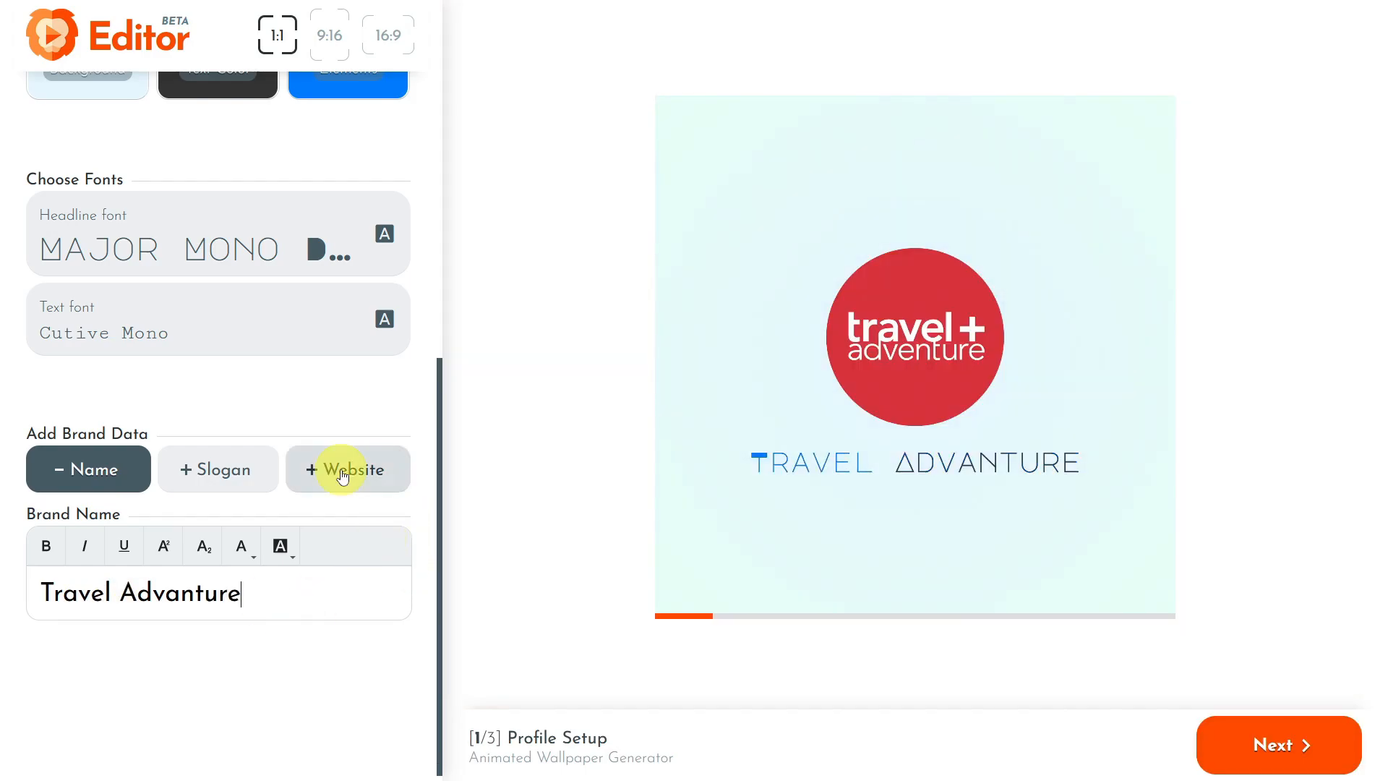
pyautogui.click(340, 468)
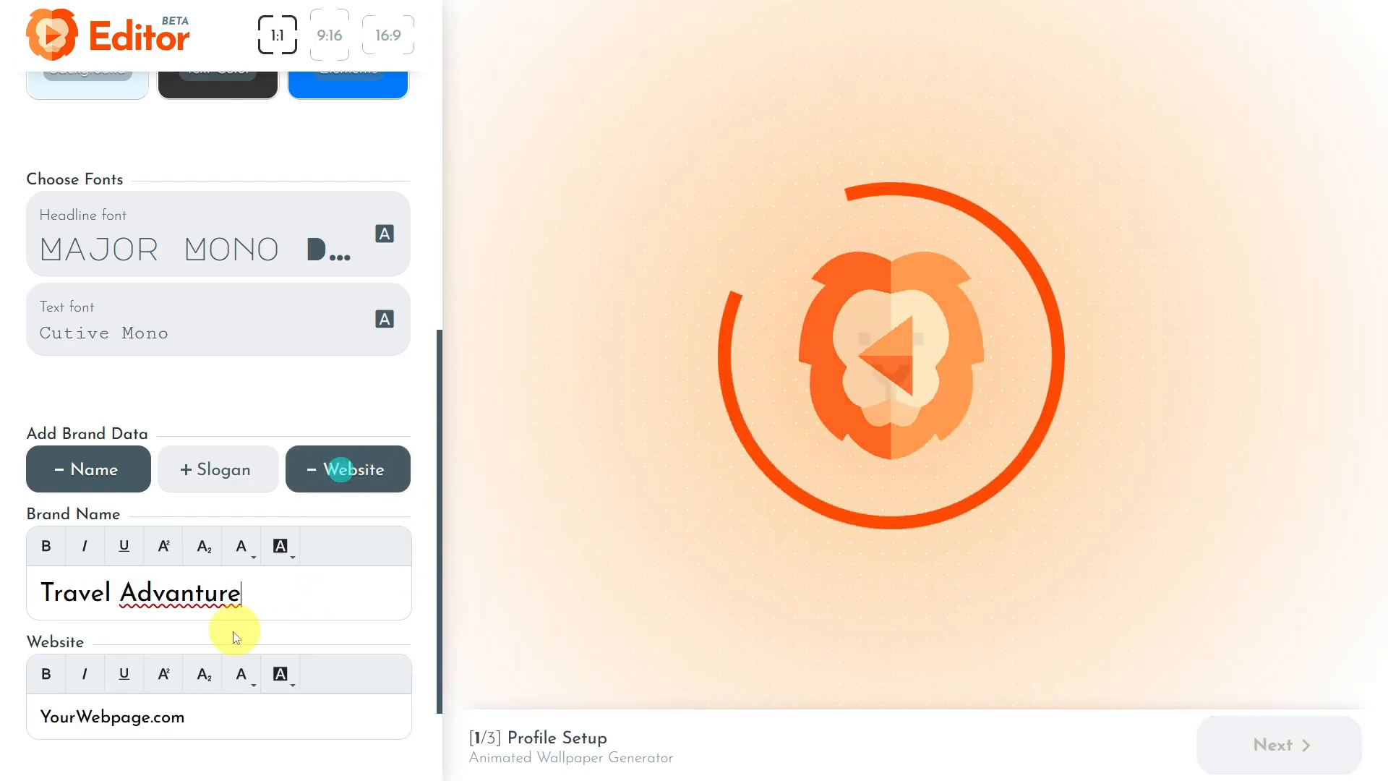
pyautogui.write('www')
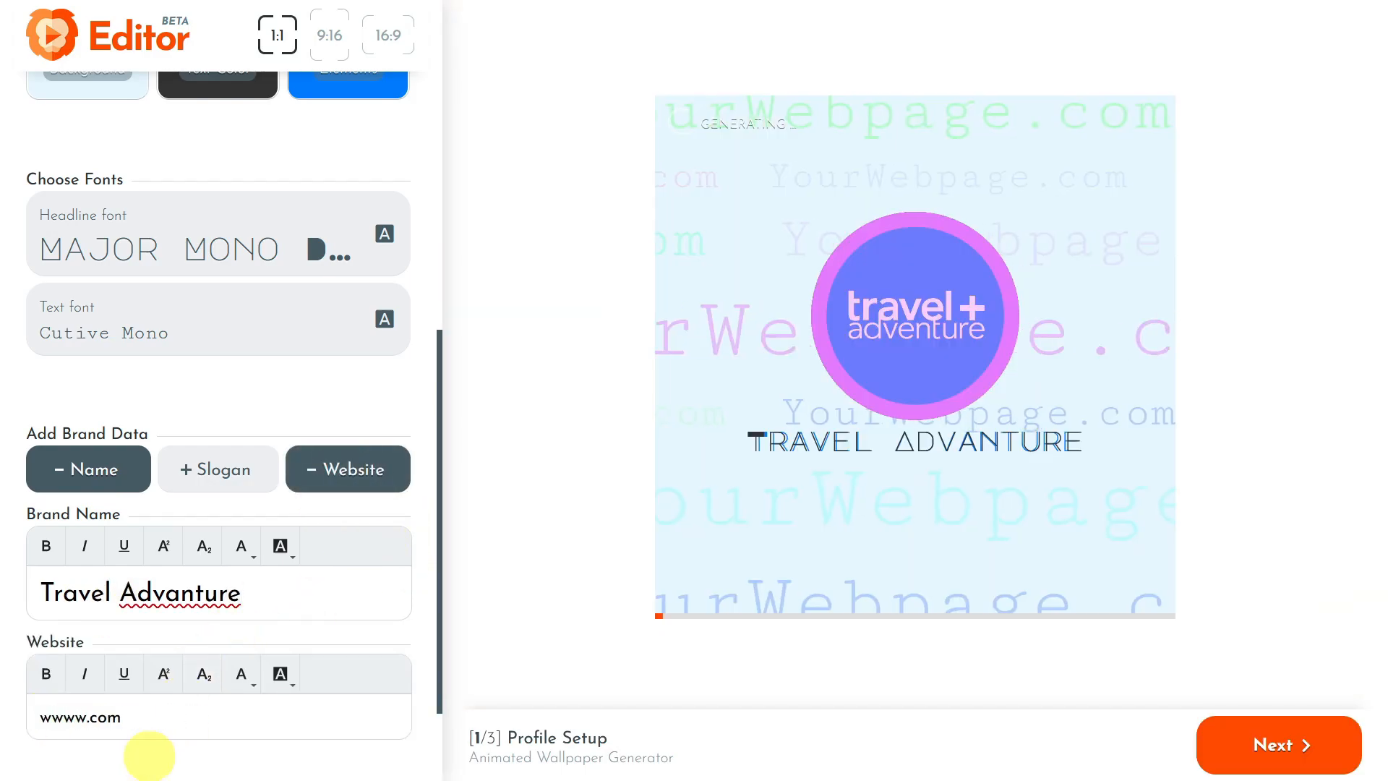
pyautogui.write('.TravelAdvan.')
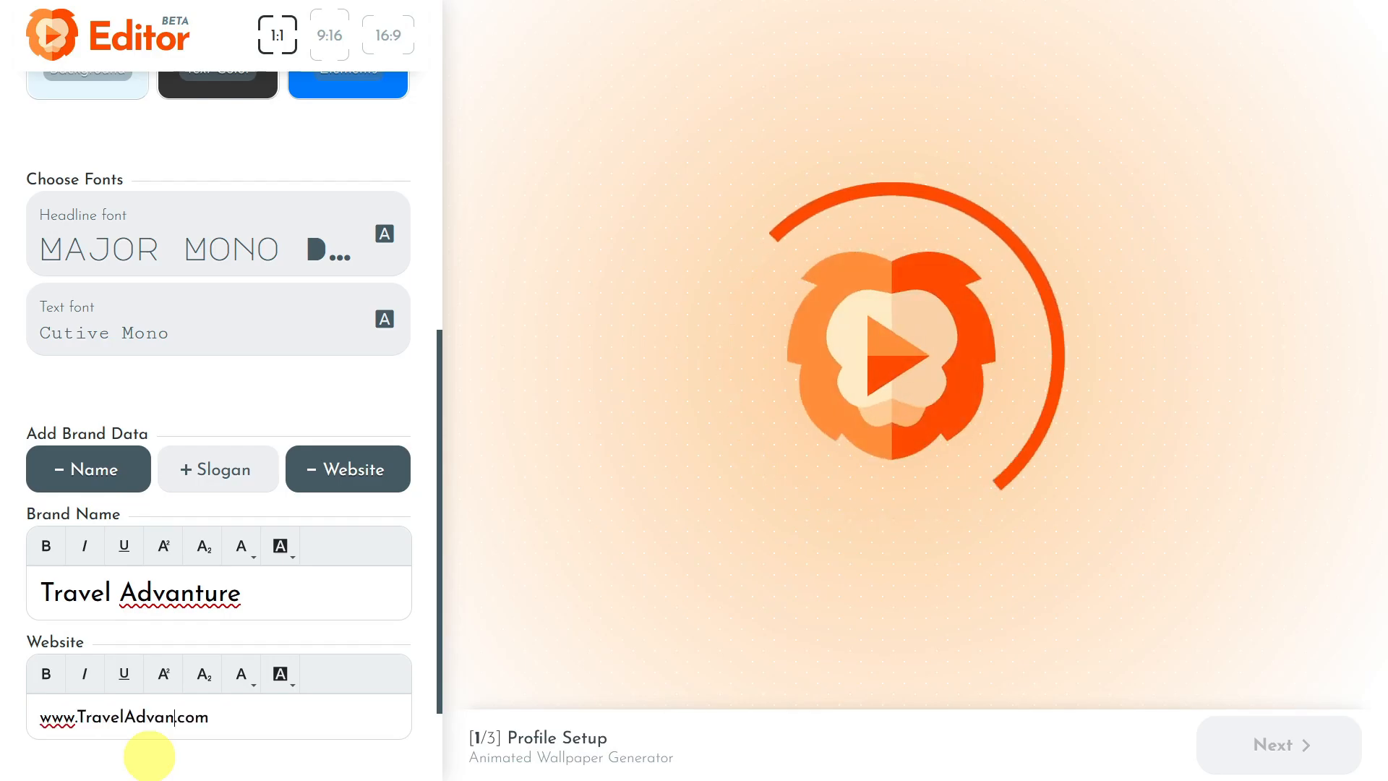
pyautogui.write('nture')
pyautogui.scroll(-2, 324, 497)
pyautogui.scroll(10, 324, 497)
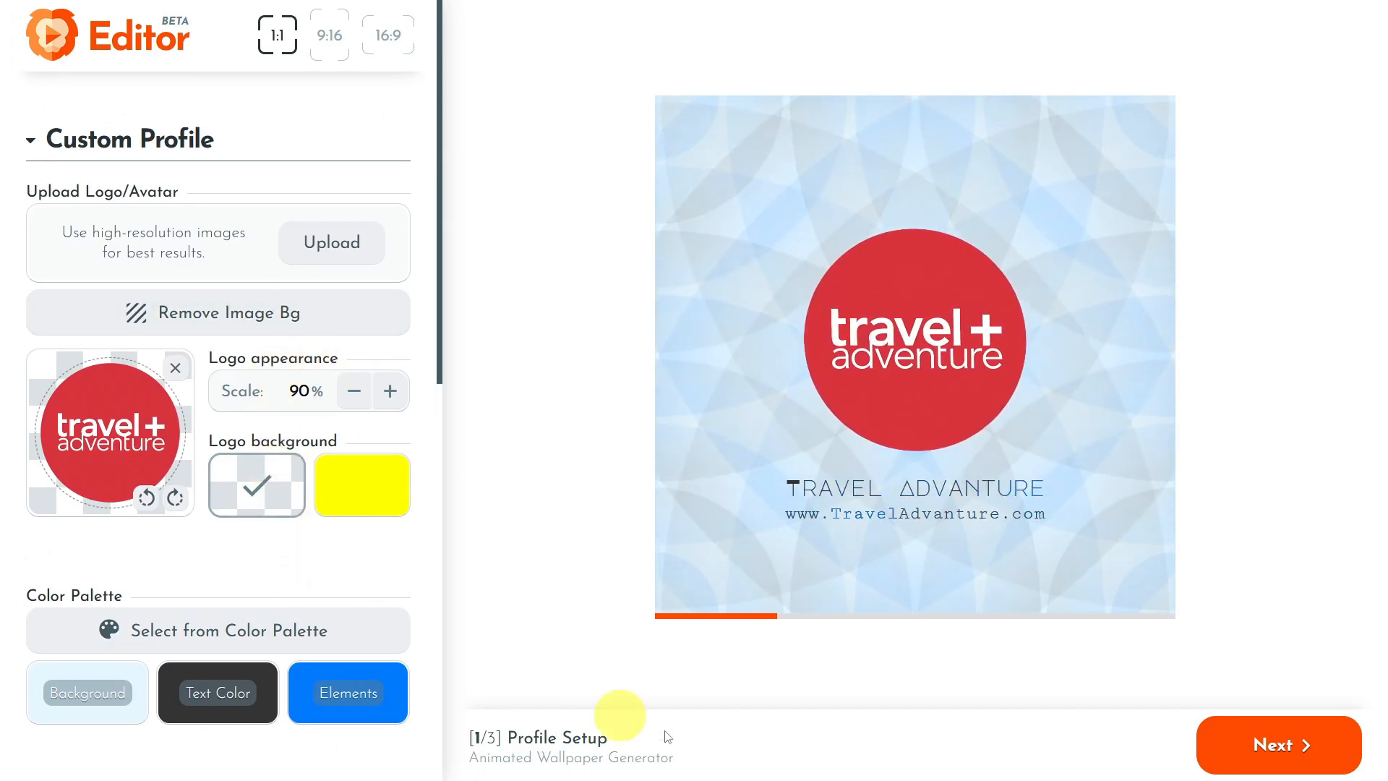
# Proceed to the background selection stage and set the video length to 60 seconds.
pyautogui.click(1256, 746)
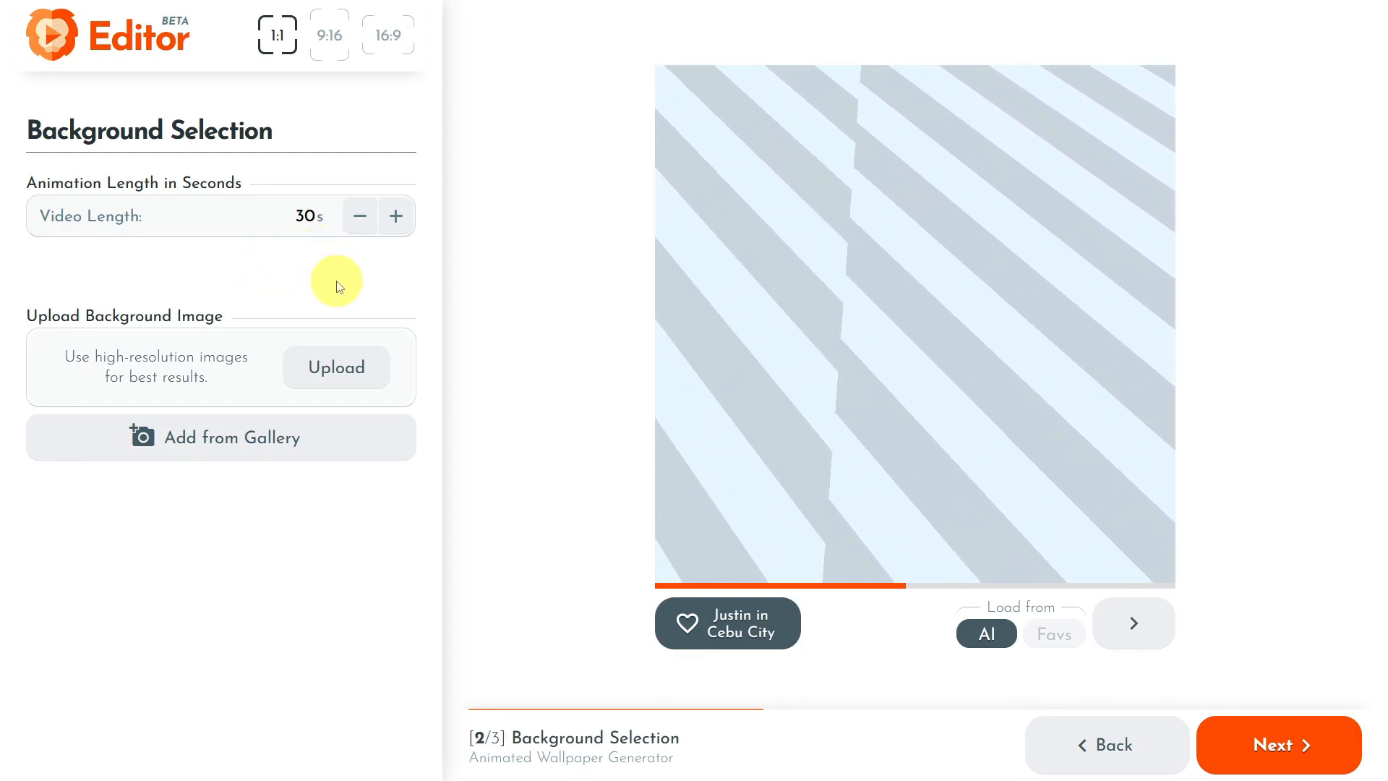
pyautogui.click(395, 217)
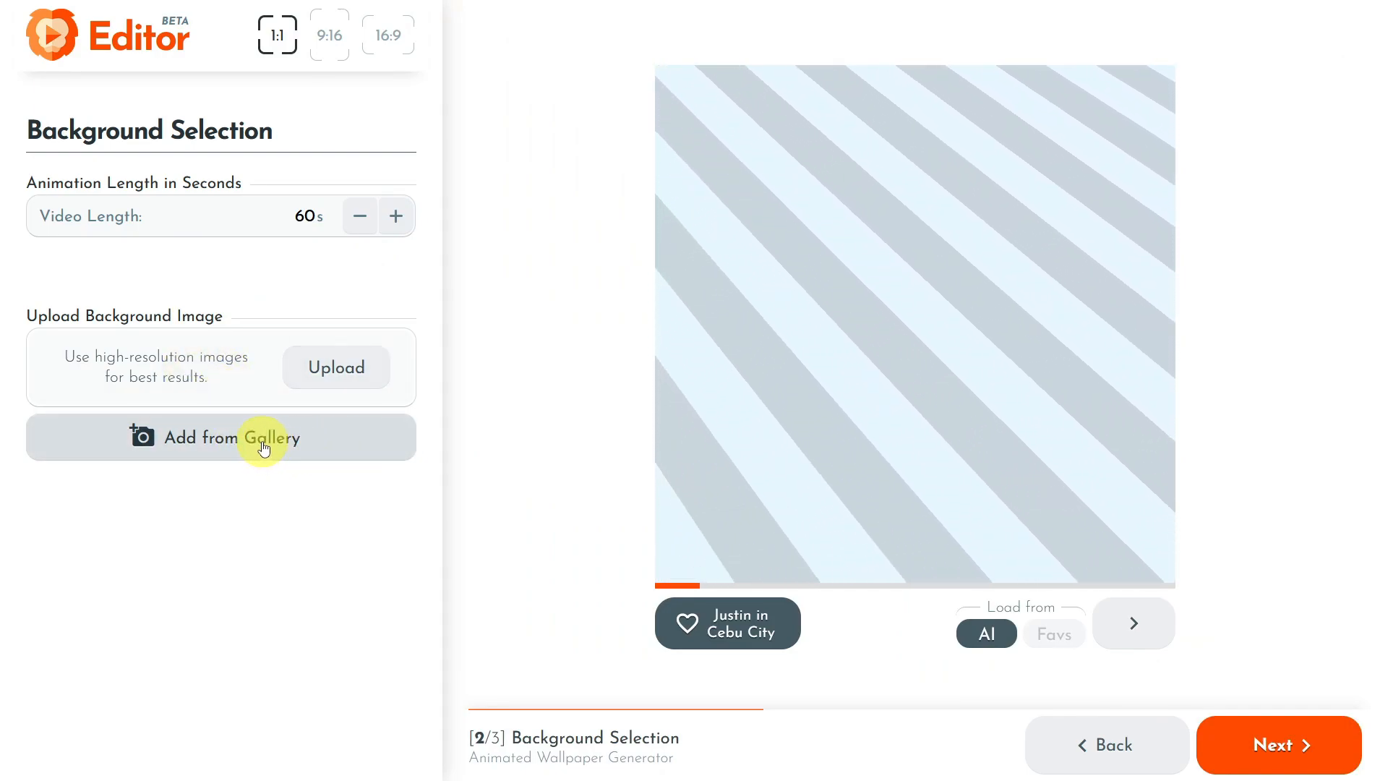
# Add gallery photo #4, the aerial turquoise coastline, as the background image and set its opacity to 20%.
pyautogui.click(264, 448)
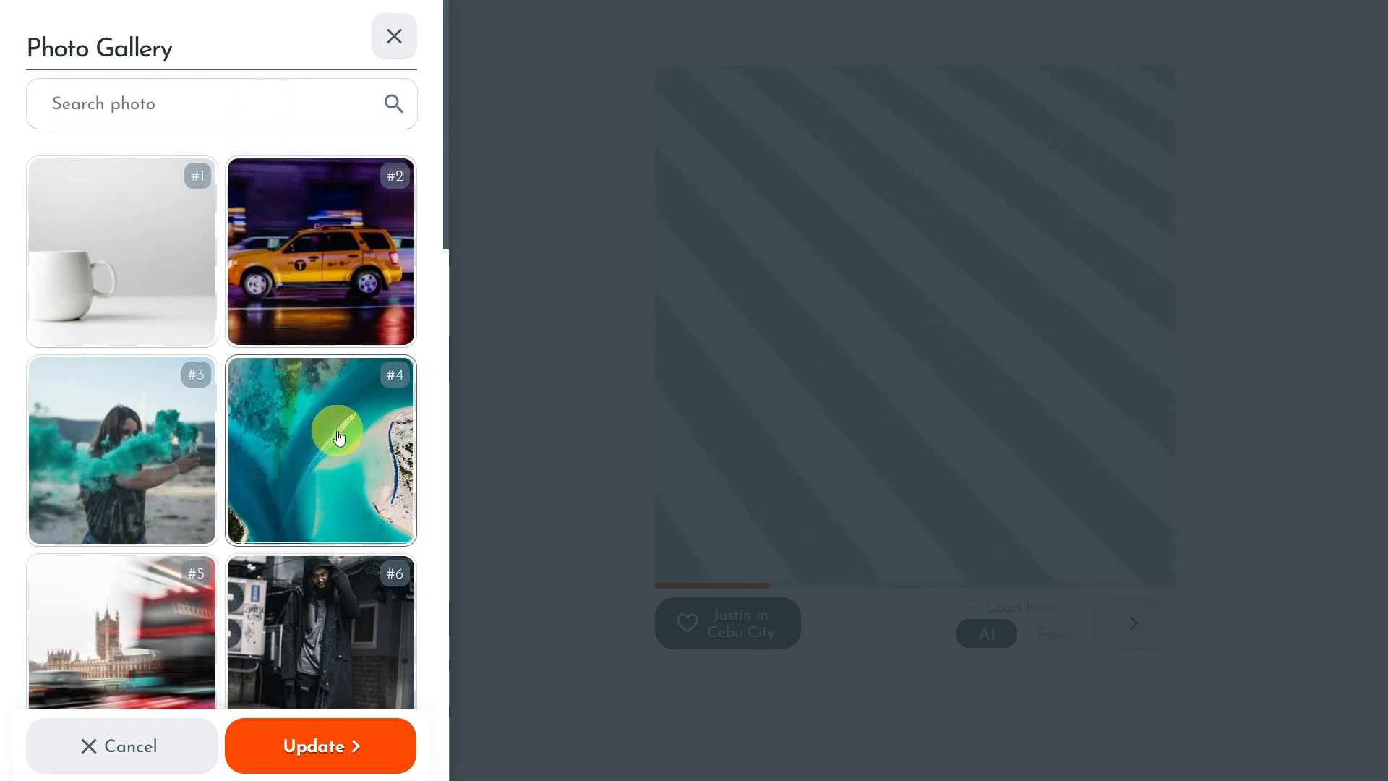
pyautogui.click(307, 748)
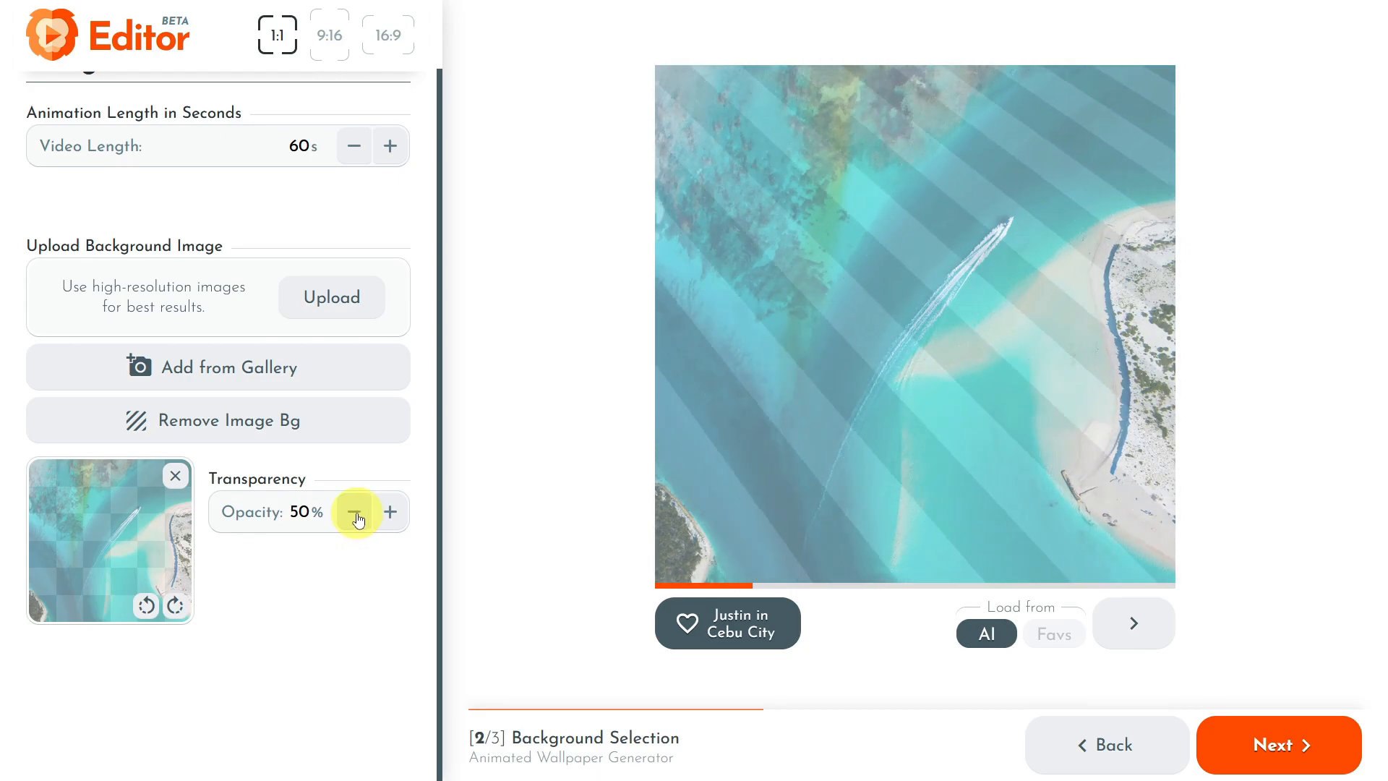
pyautogui.click(356, 515)
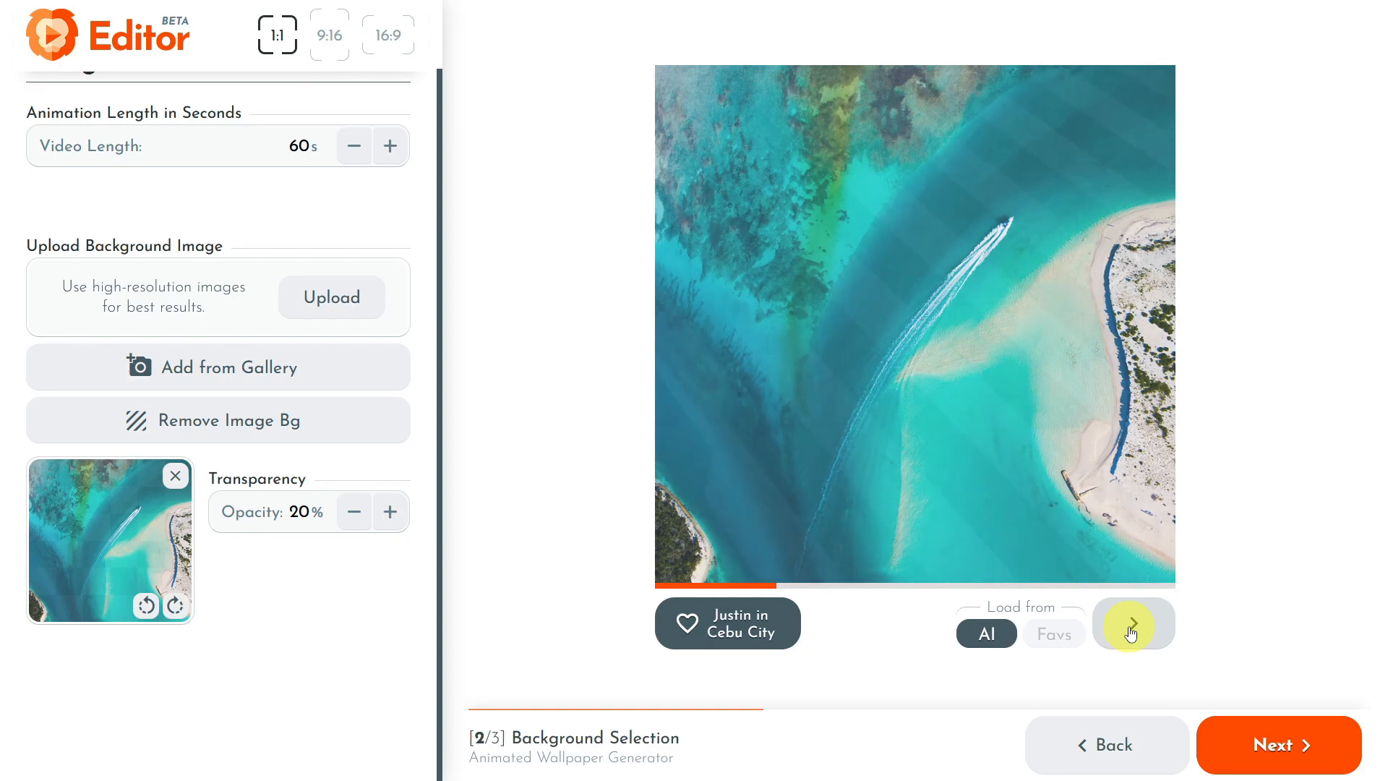
# Go through the AI-generated background animations and choose the "Samuel in Botswana" variant.
pyautogui.click(1131, 629)
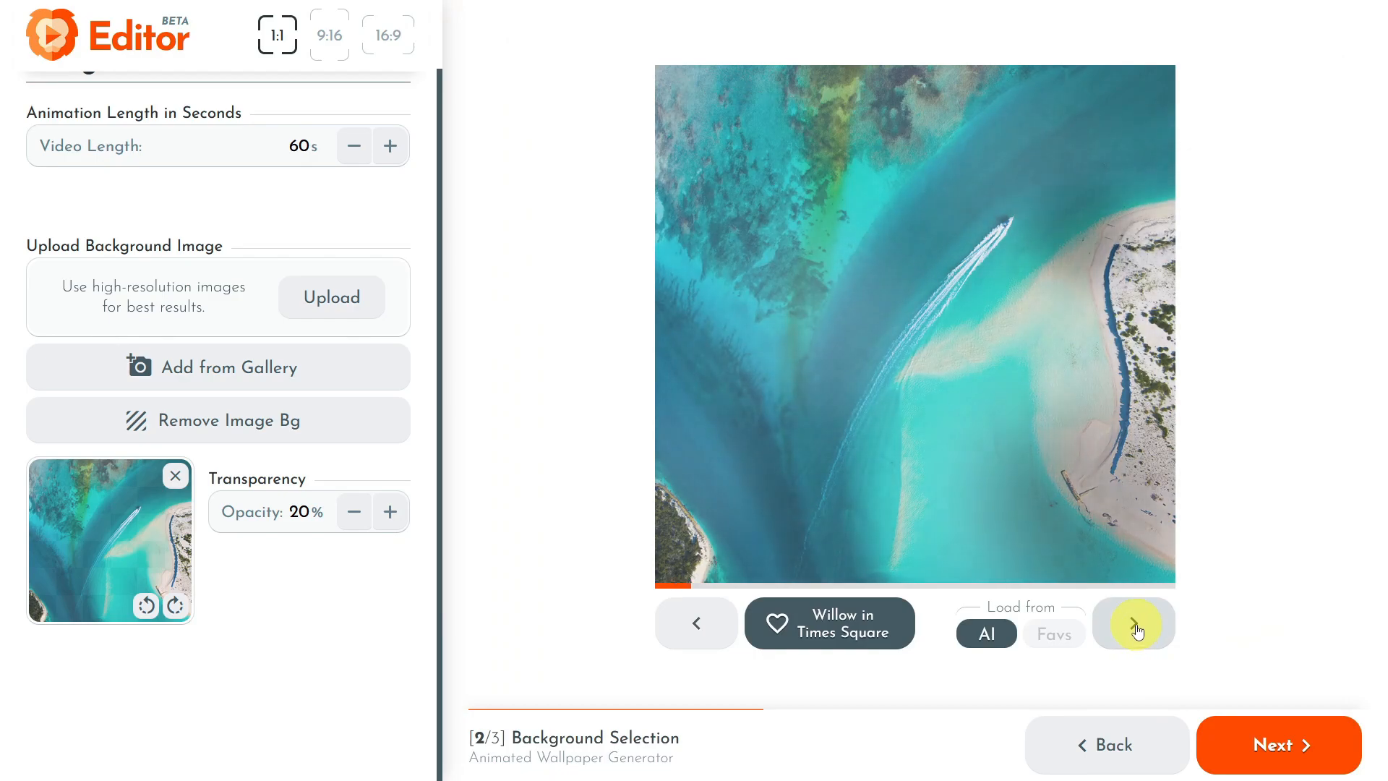
pyautogui.click(1135, 626)
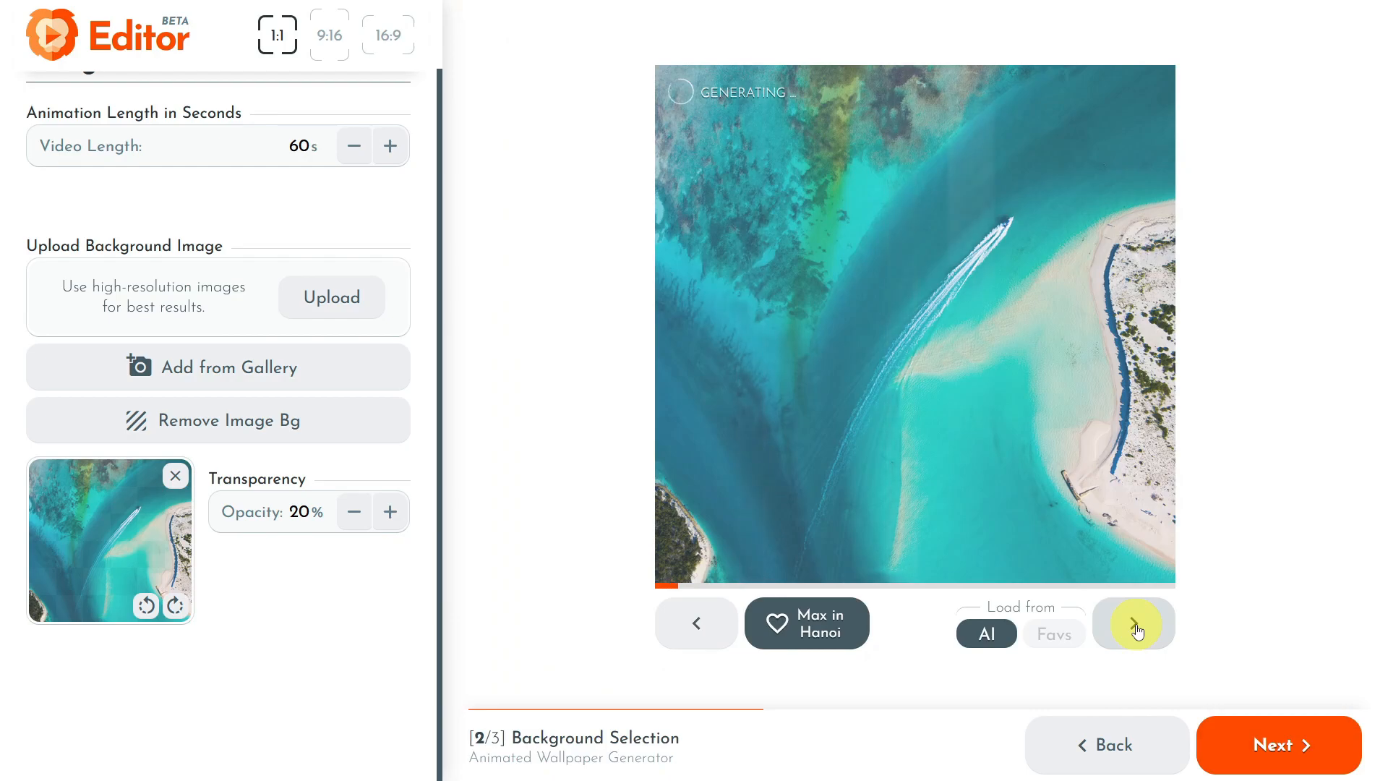
pyautogui.click(1134, 626)
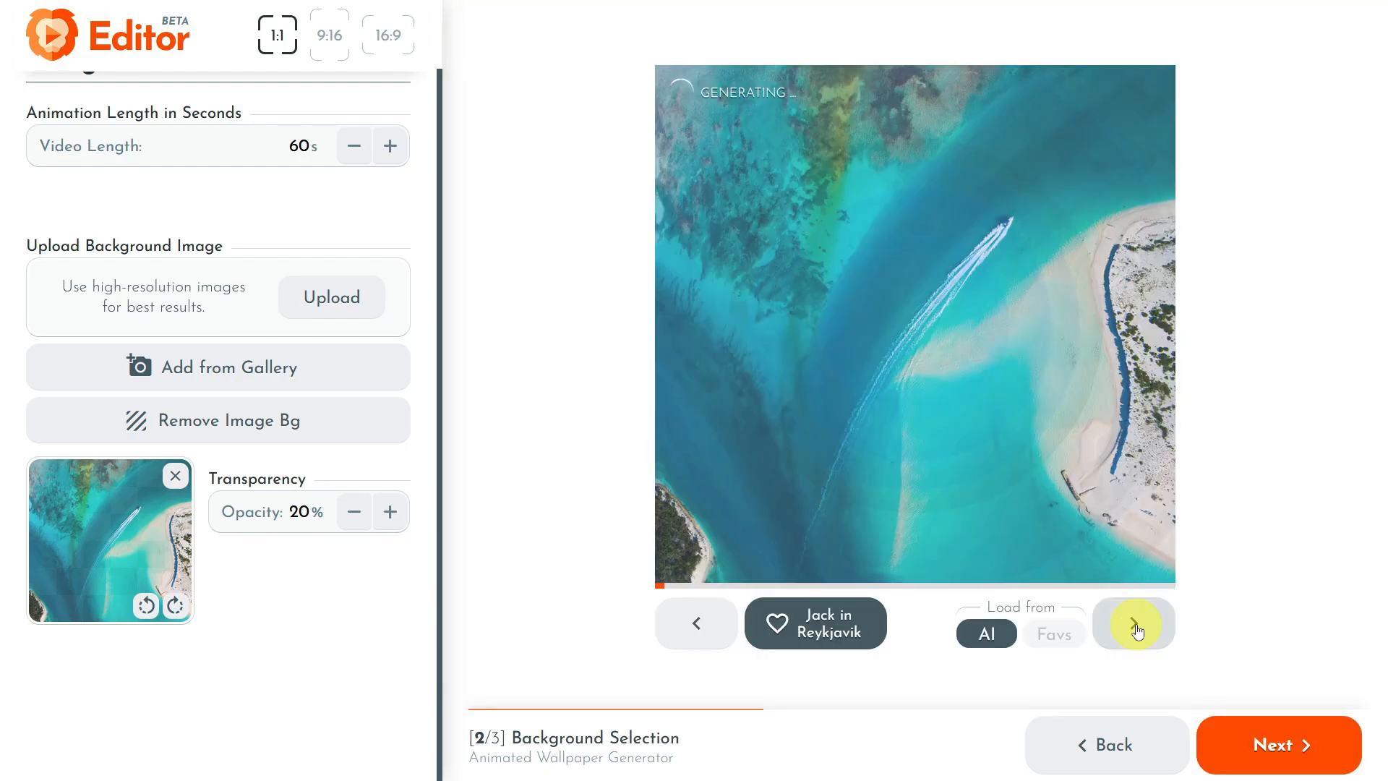
pyautogui.click(1135, 626)
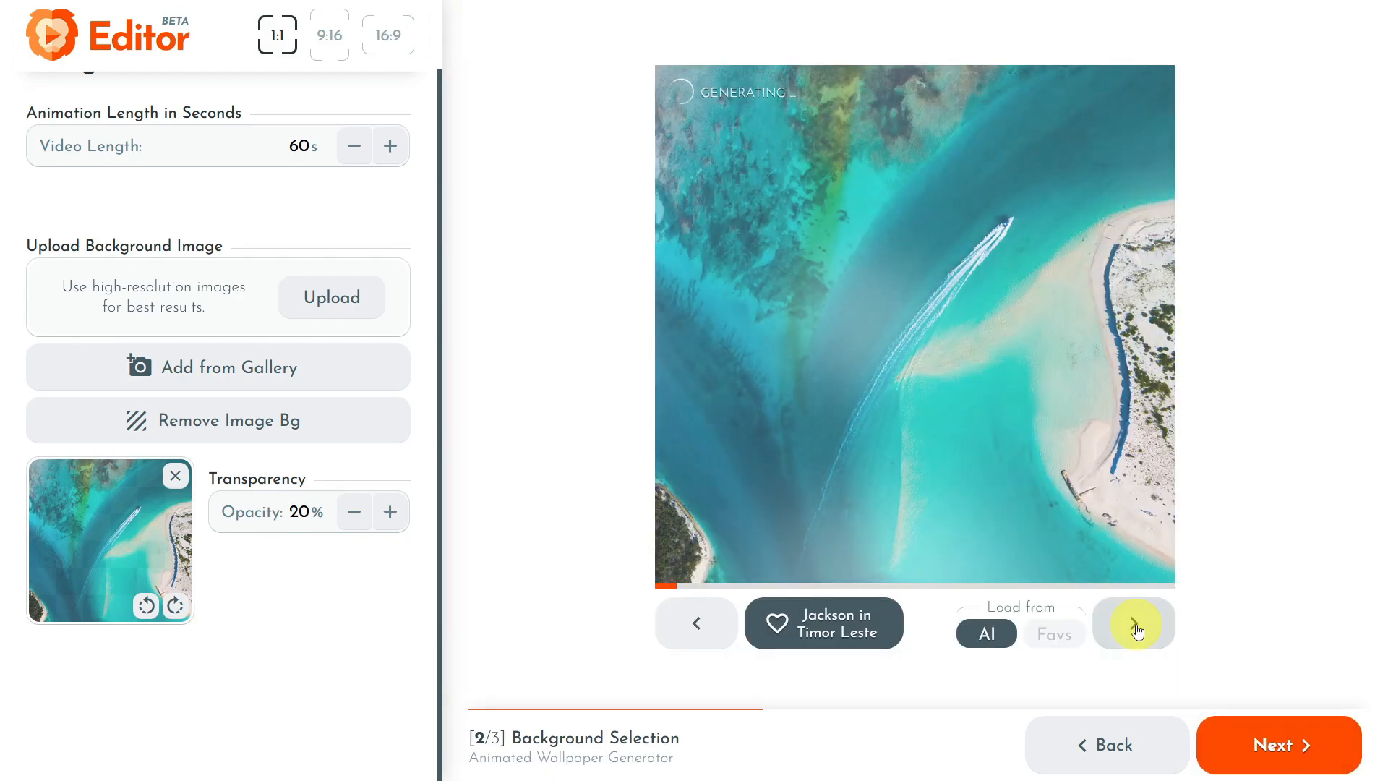
pyautogui.click(1135, 626)
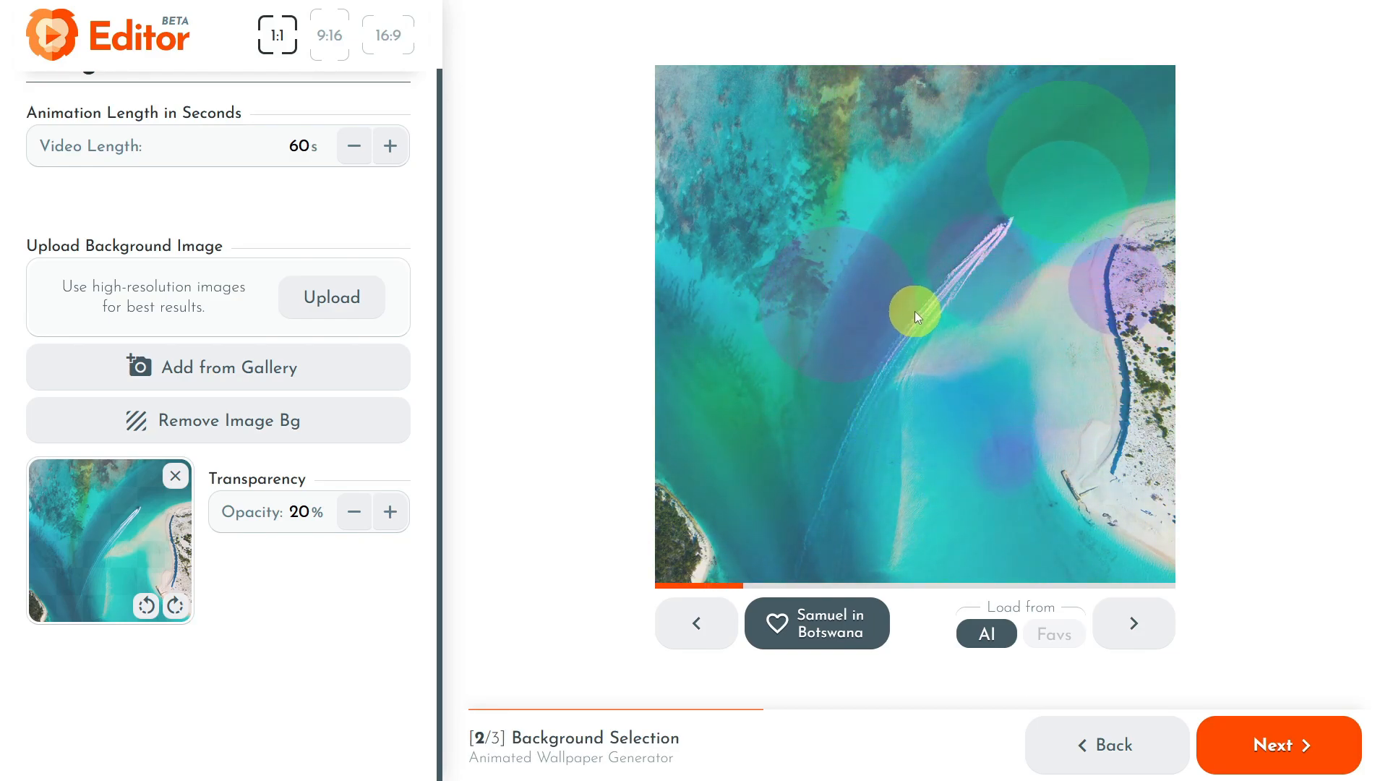
# Proceed to the video settings stage and set the vertical scaling to 50%.
pyautogui.click(1276, 752)
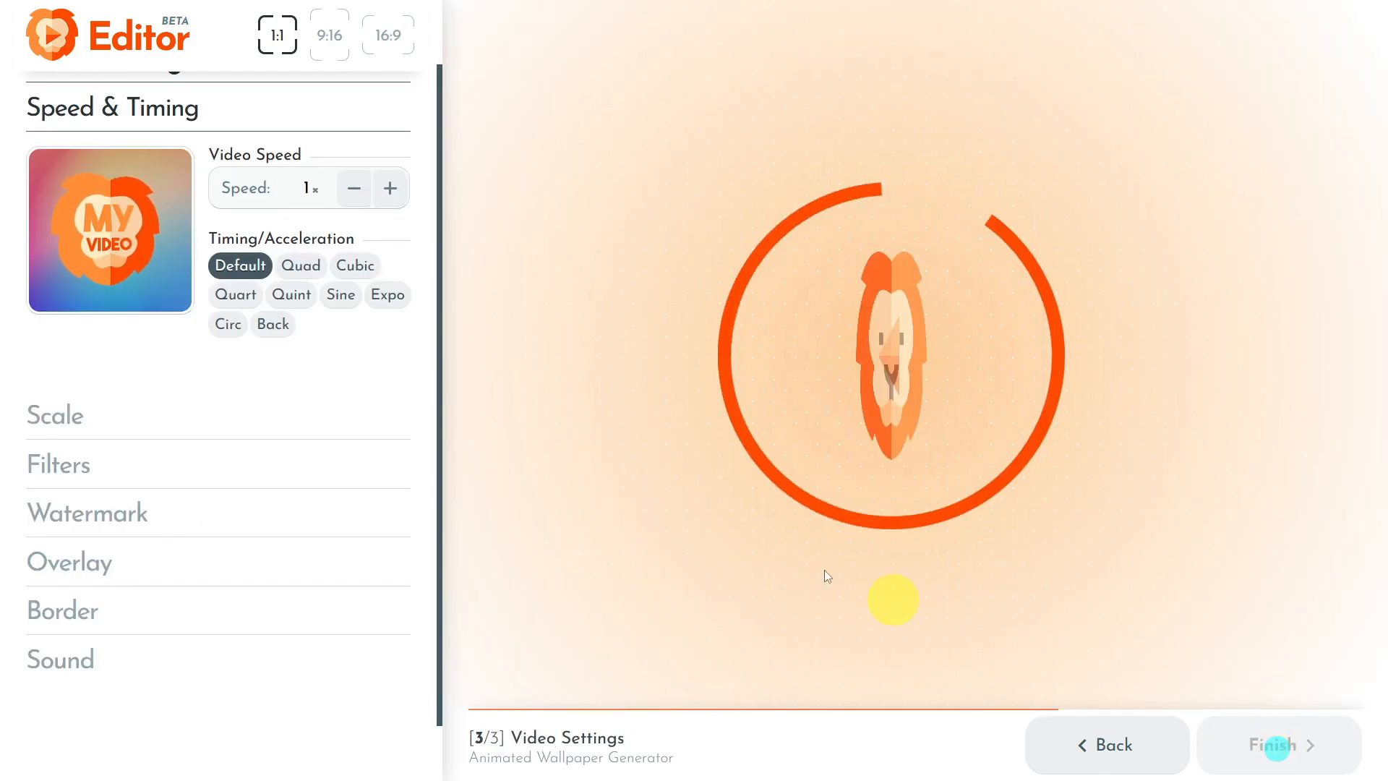
pyautogui.scroll(1, 254, 249)
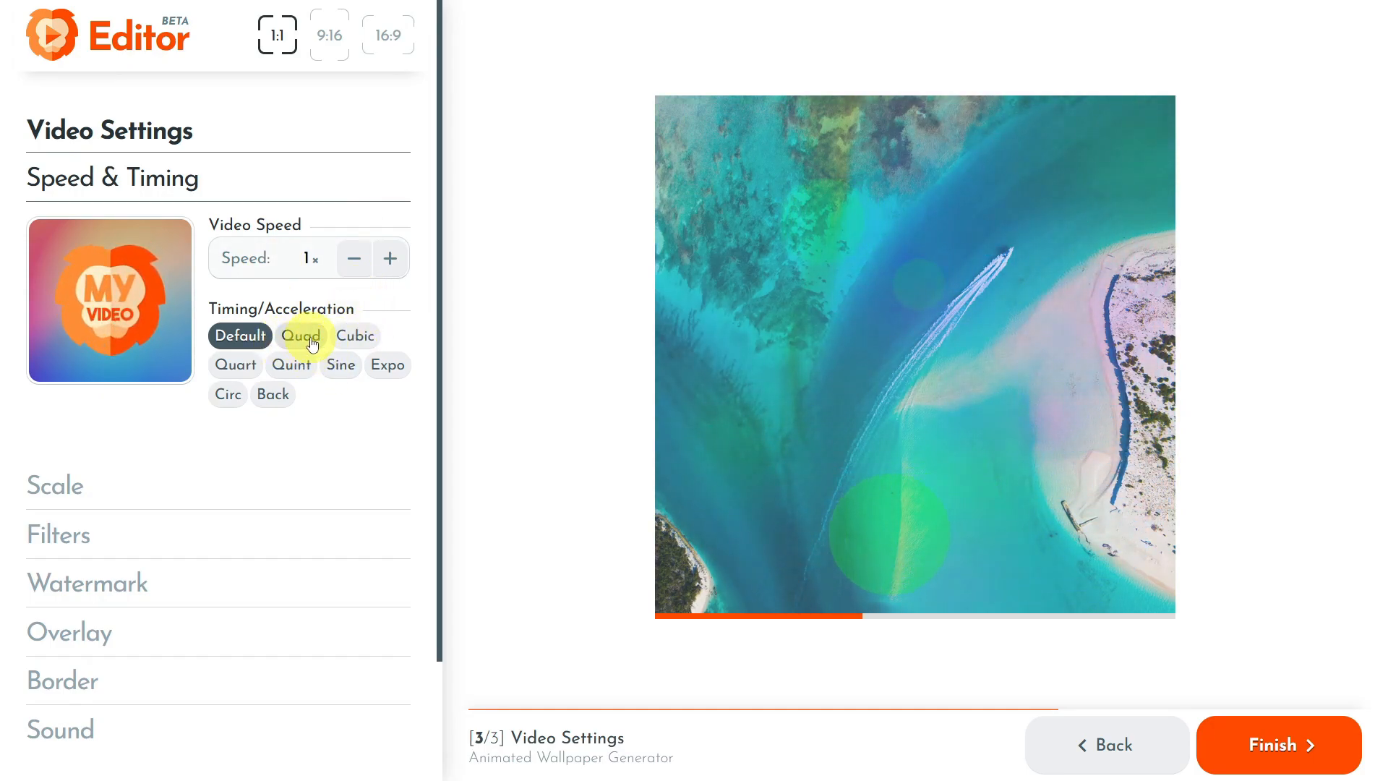
pyautogui.click(140, 486)
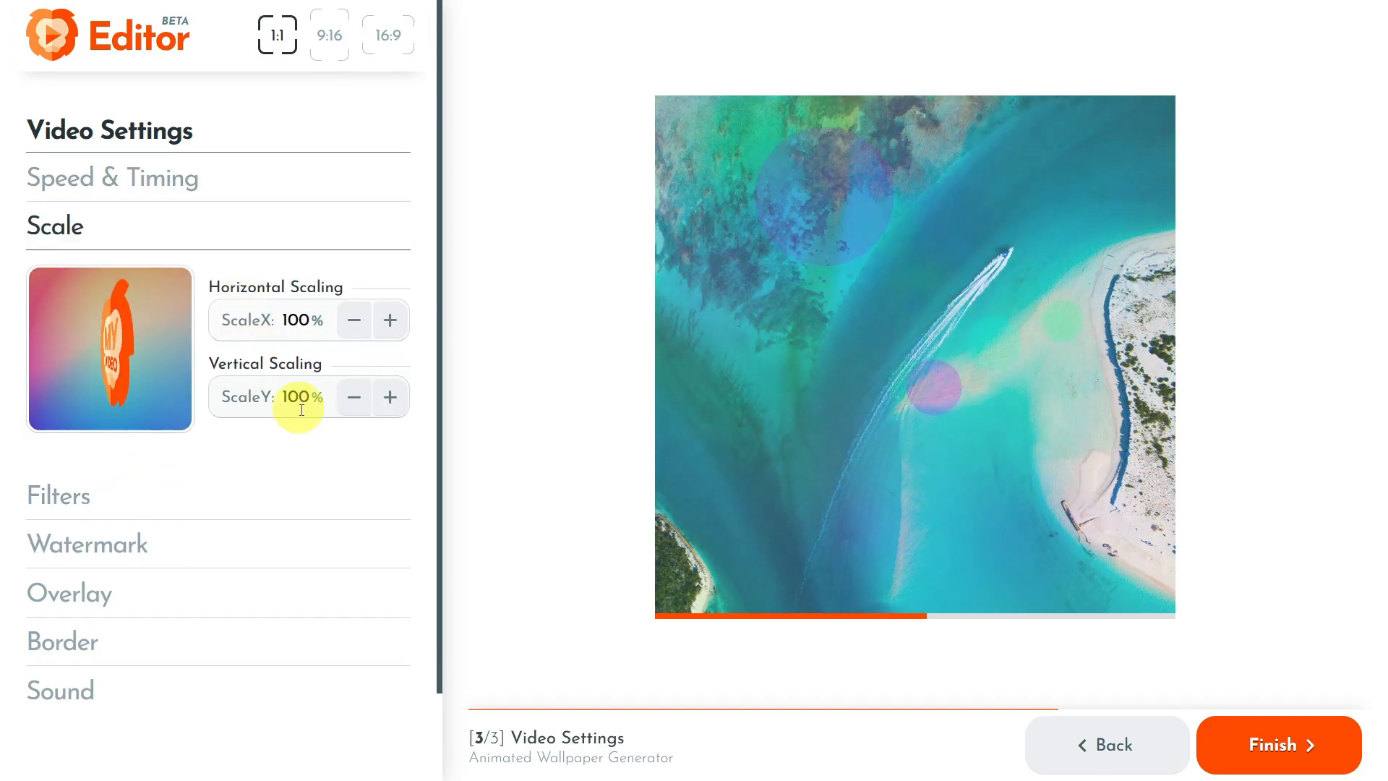
pyautogui.click(354, 401)
pyautogui.click(354, 400)
pyautogui.click(354, 400)
pyautogui.click(354, 401)
pyautogui.click(354, 400)
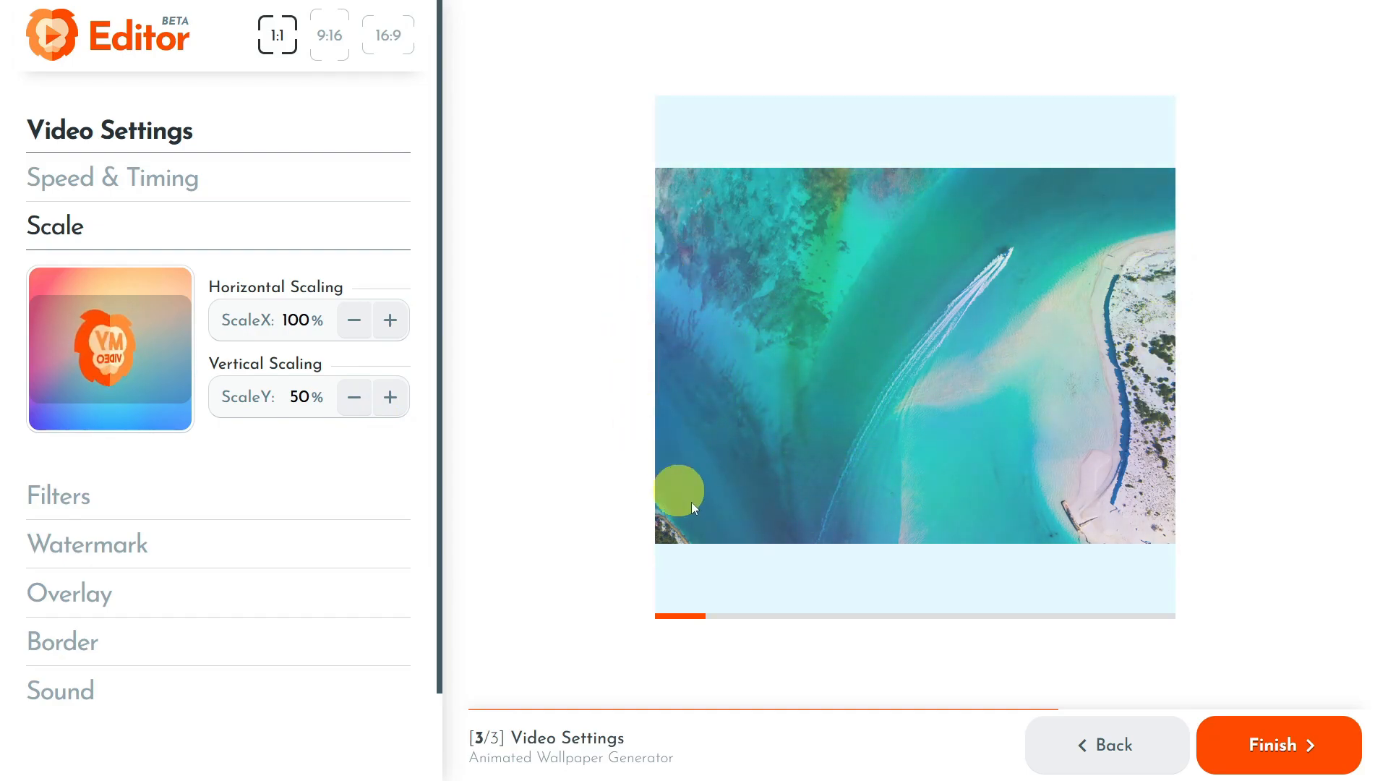
# Switch the video format to 9:16.
pyautogui.click(330, 43)
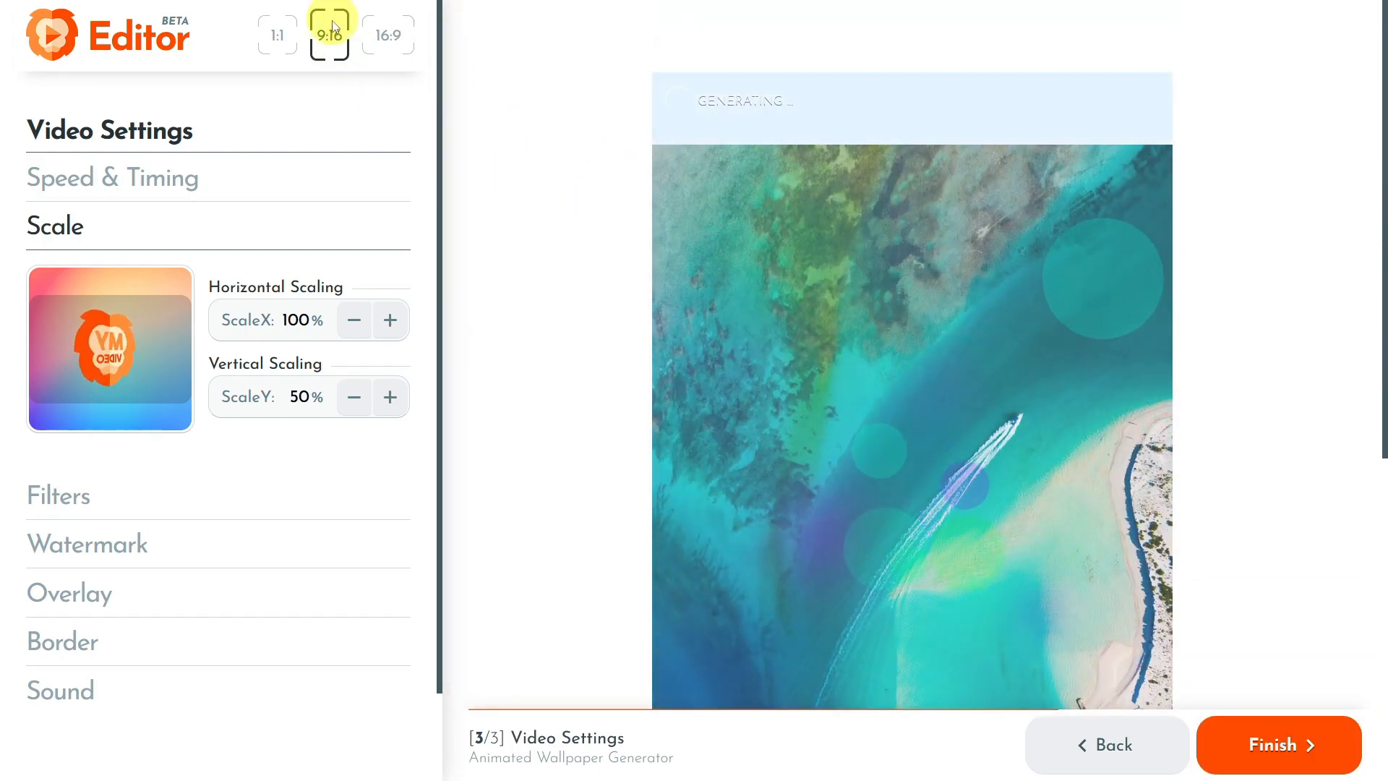
# Preview the video in the 16:9 format and return it to 1:1.
pyautogui.click(388, 36)
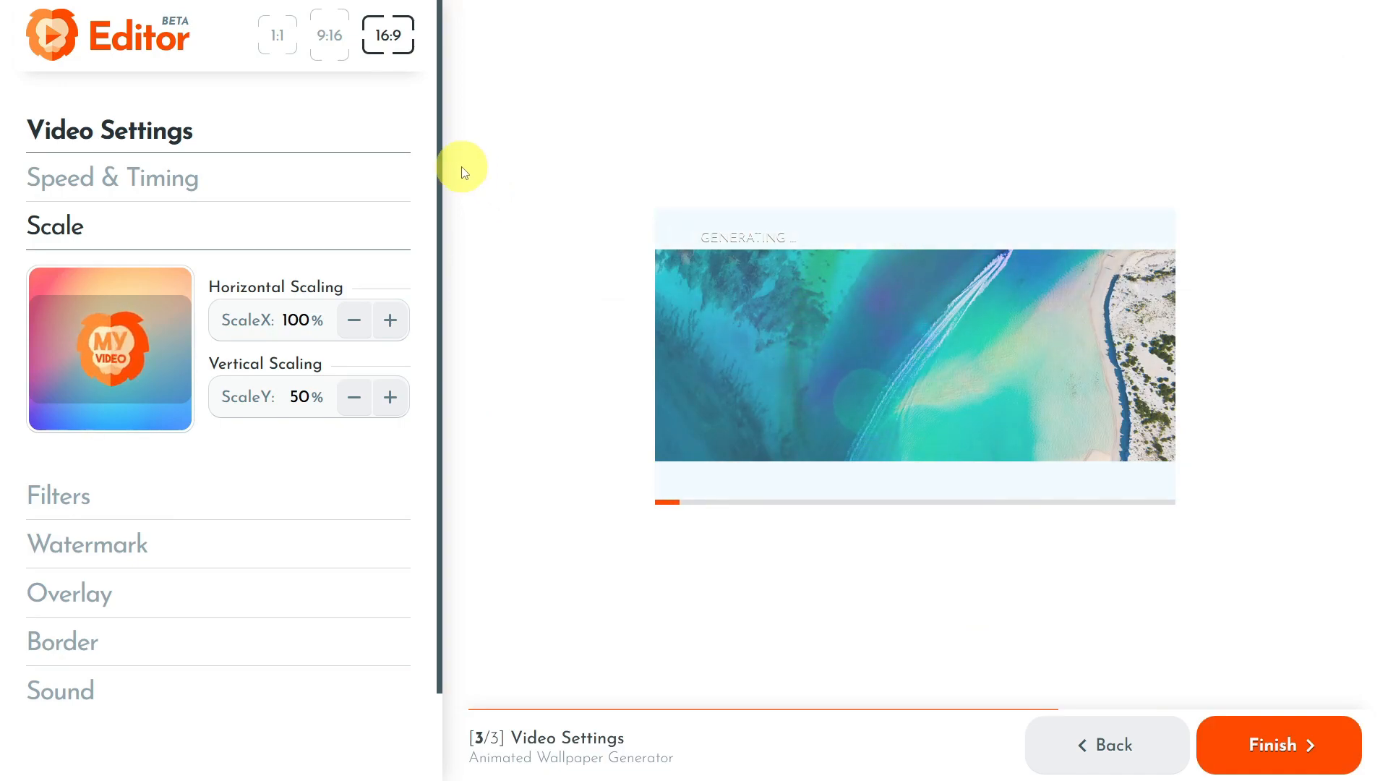
pyautogui.click(281, 51)
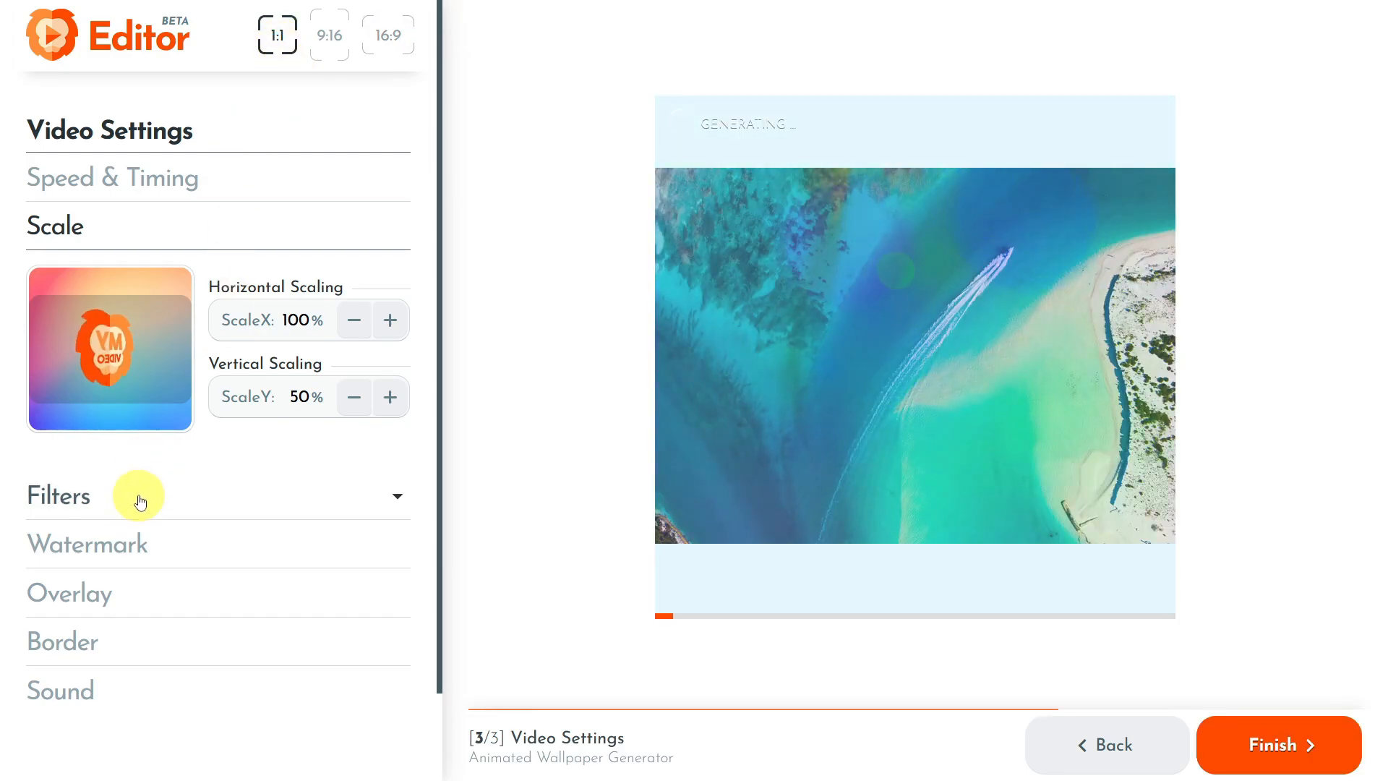
# In the video filters, set the contrast to 150% and the hue to 20%.
pyautogui.click(140, 502)
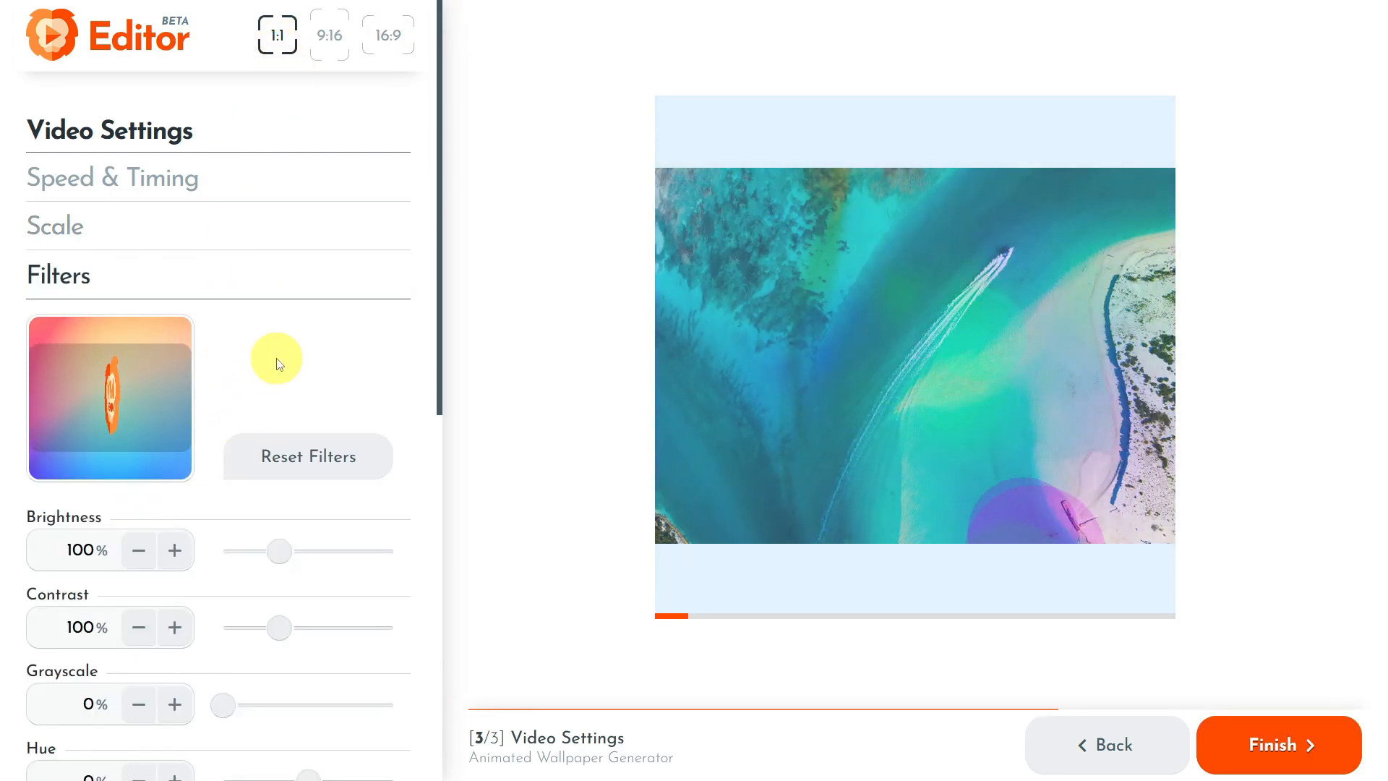
pyautogui.scroll(-3, 279, 363)
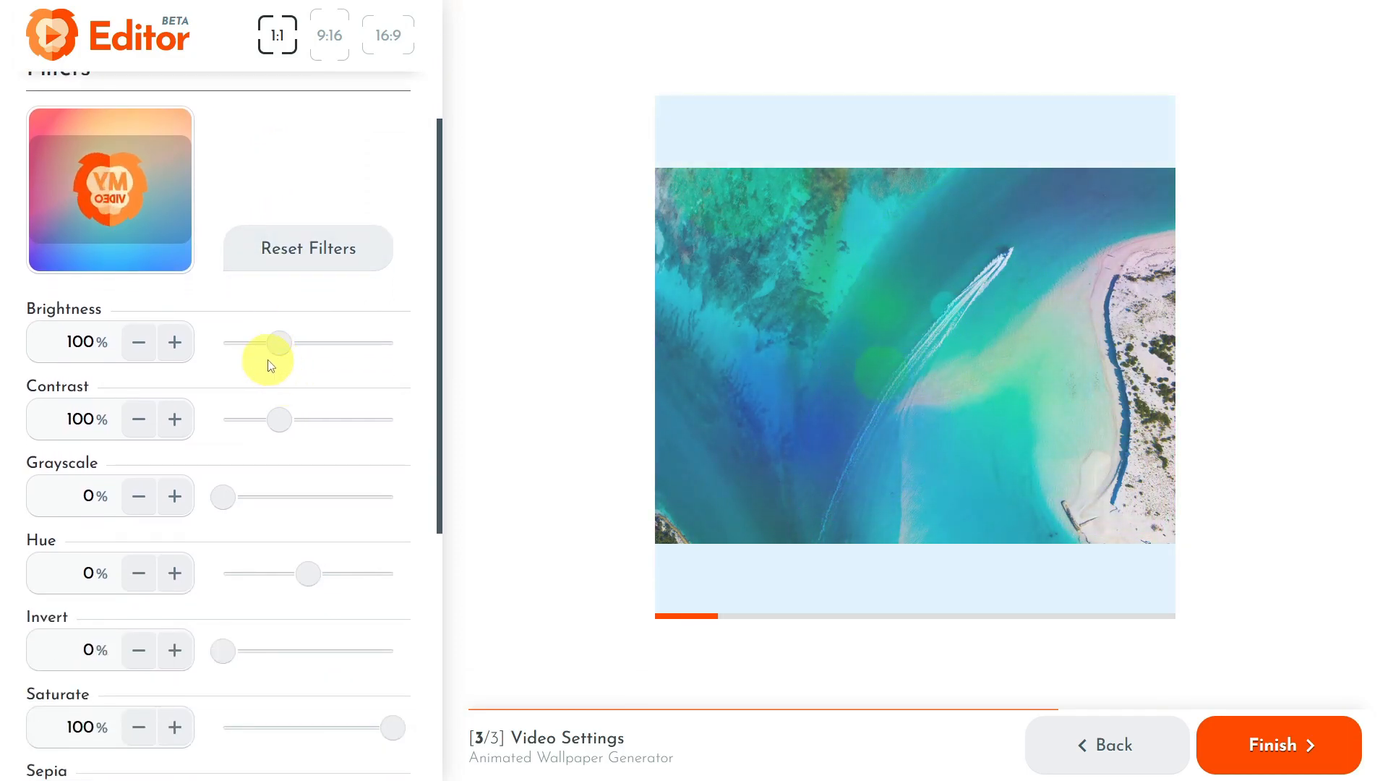
pyautogui.click(177, 420)
pyautogui.click(177, 419)
pyautogui.click(177, 419)
pyautogui.click(177, 419)
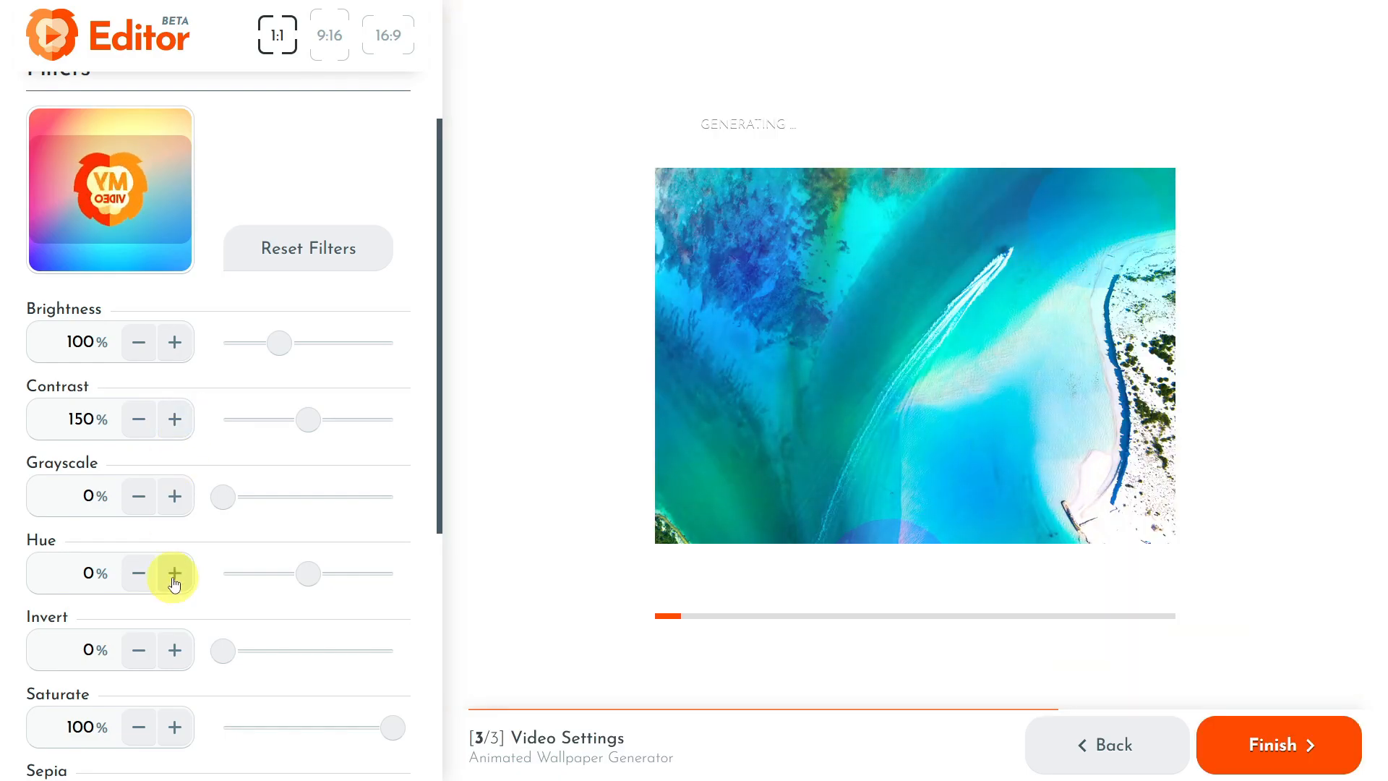
pyautogui.click(175, 574)
pyautogui.click(174, 574)
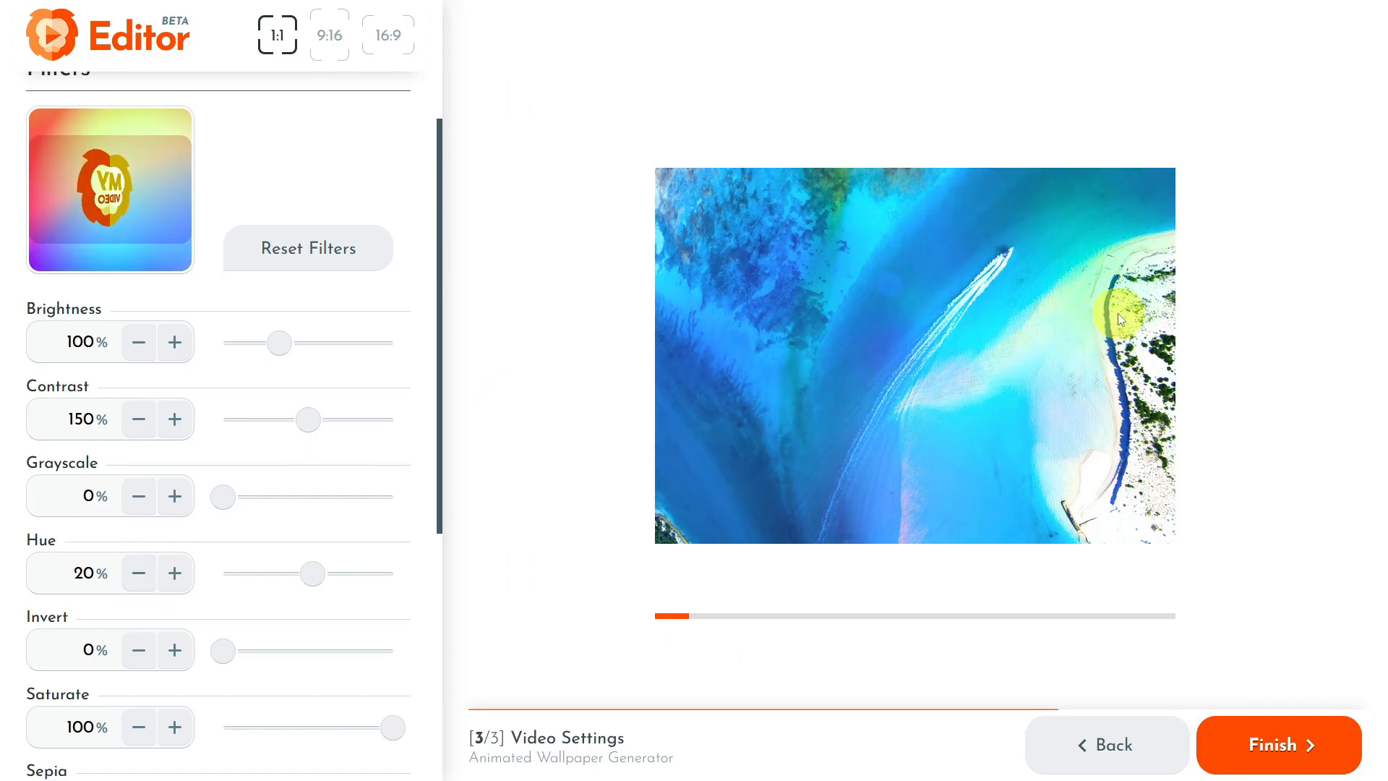
# Turn on the logo watermark and place it at 50% horizontal and 95% vertical position.
pyautogui.scroll(-5, 318, 481)
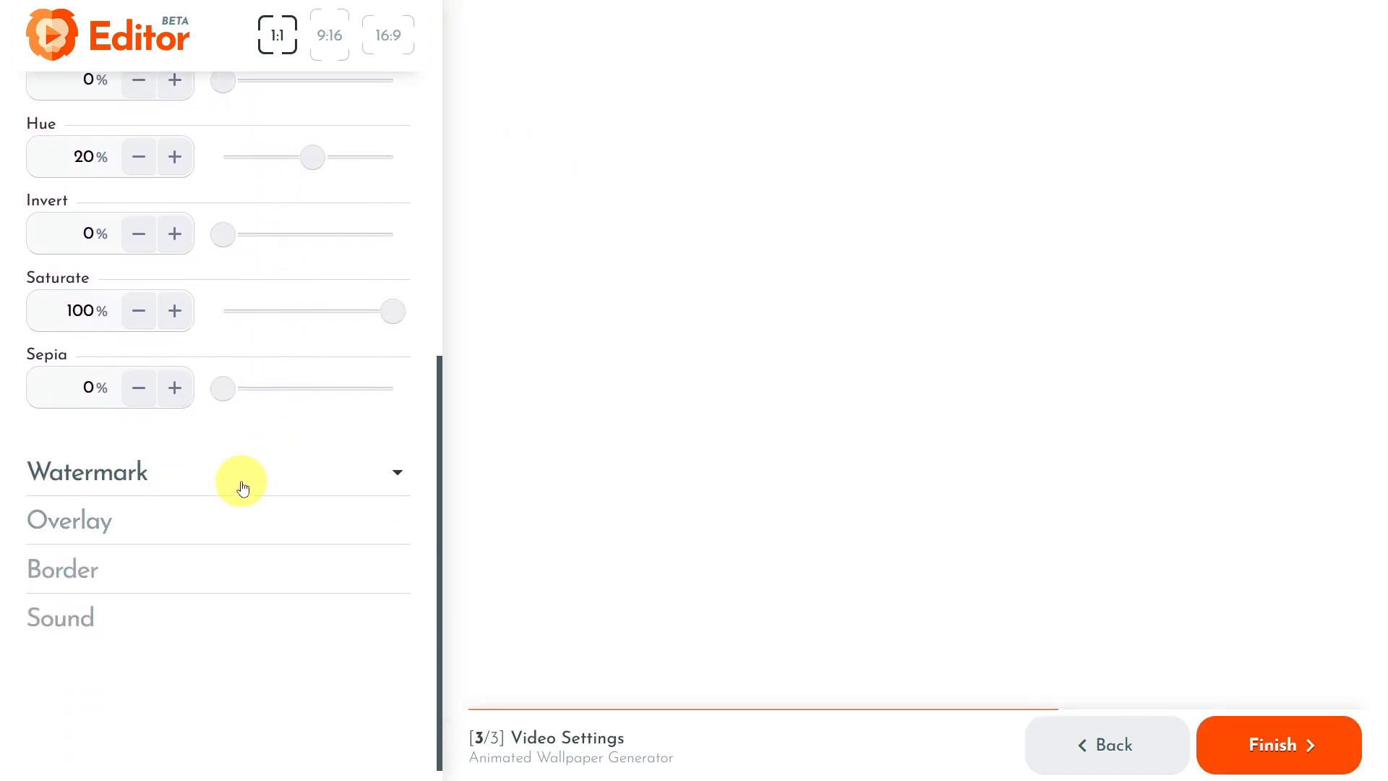
pyautogui.click(241, 477)
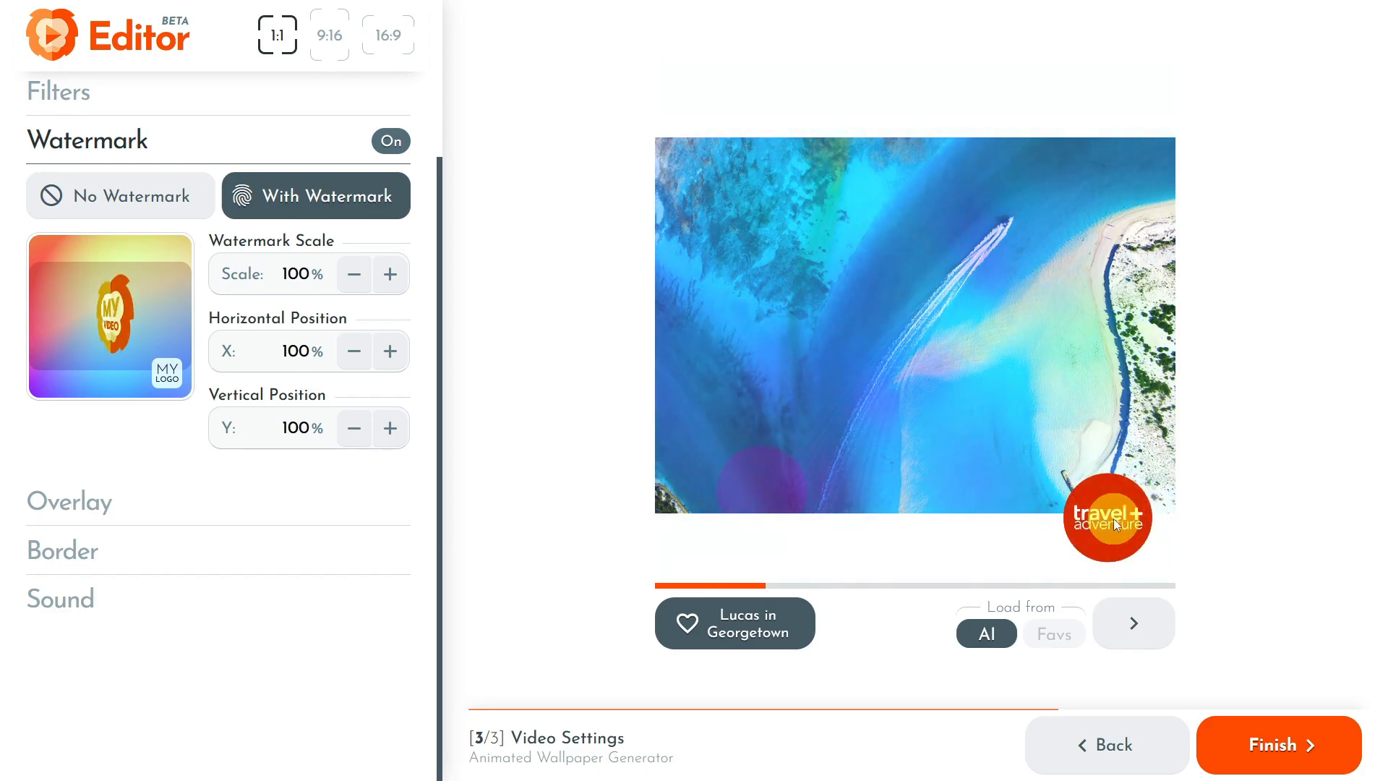
pyautogui.click(354, 352)
pyautogui.click(353, 352)
pyautogui.click(353, 352)
pyautogui.click(353, 352)
pyautogui.click(353, 352)
pyautogui.click(354, 352)
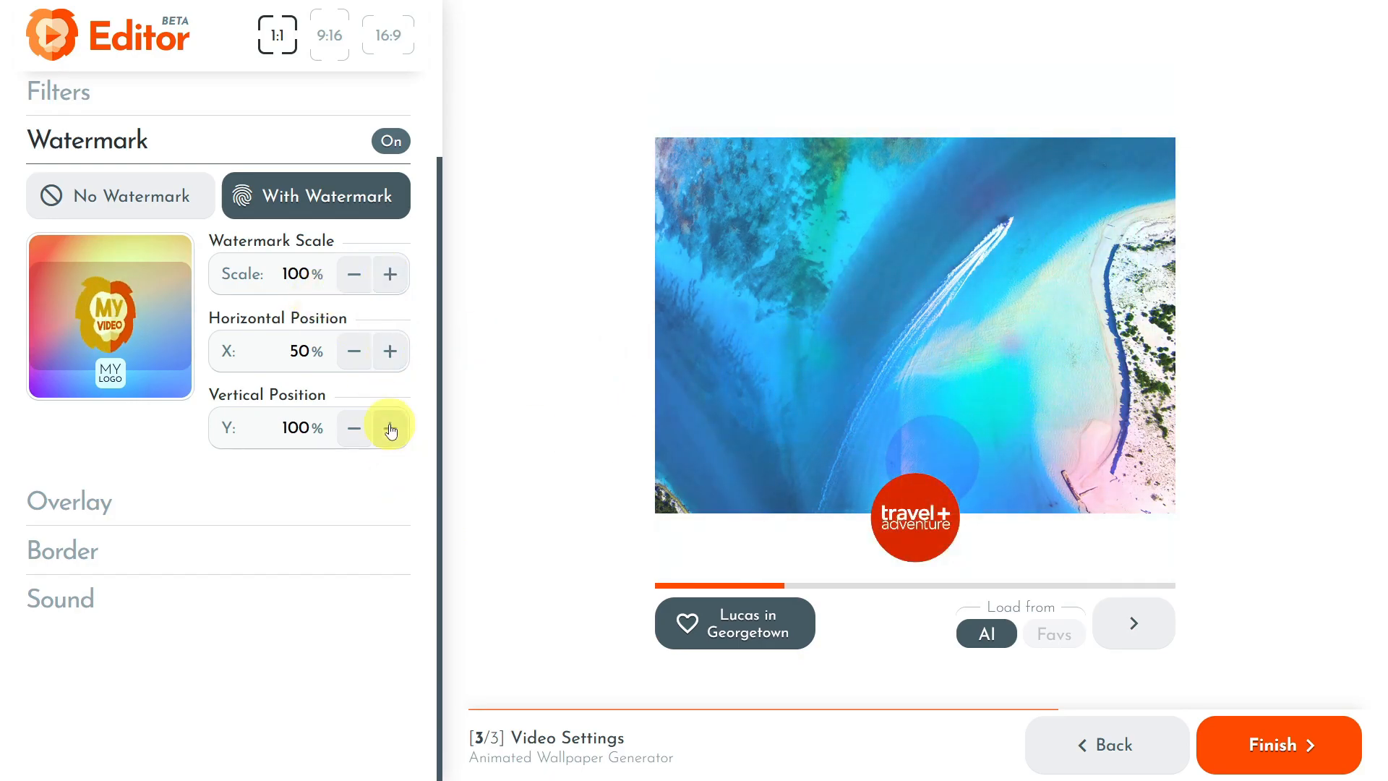
pyautogui.click(365, 432)
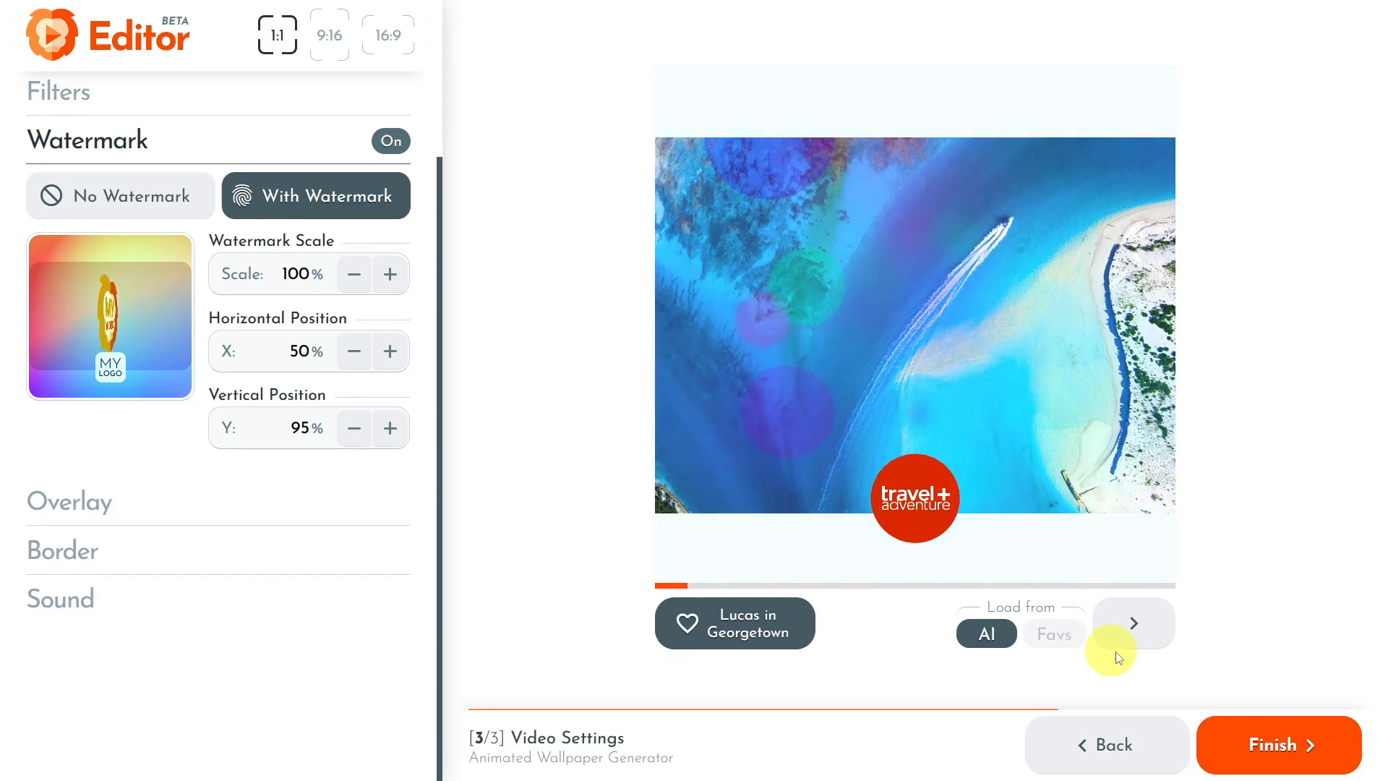
# Go through the AI-generated watermark animations and choose the "Willow in Times Square" variant.
pyautogui.click(1150, 628)
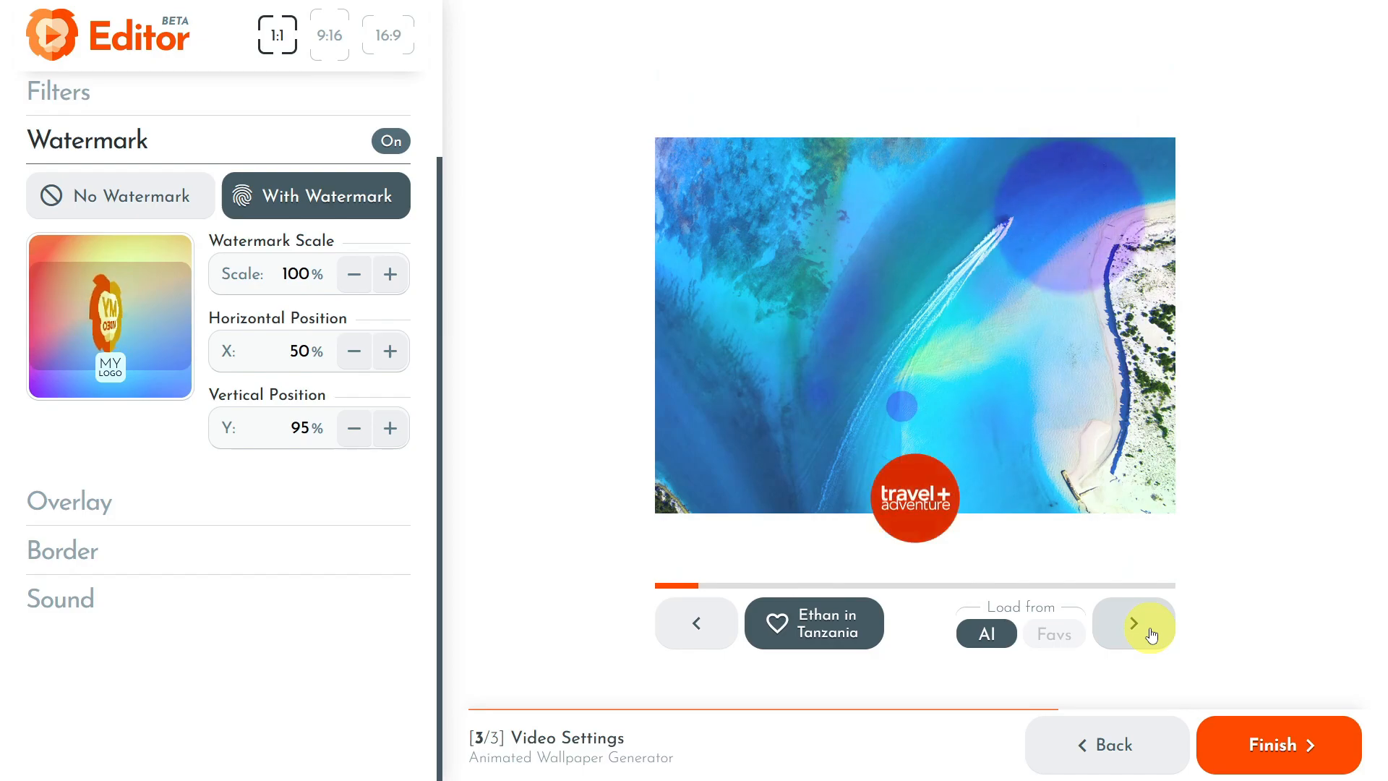
pyautogui.click(1149, 627)
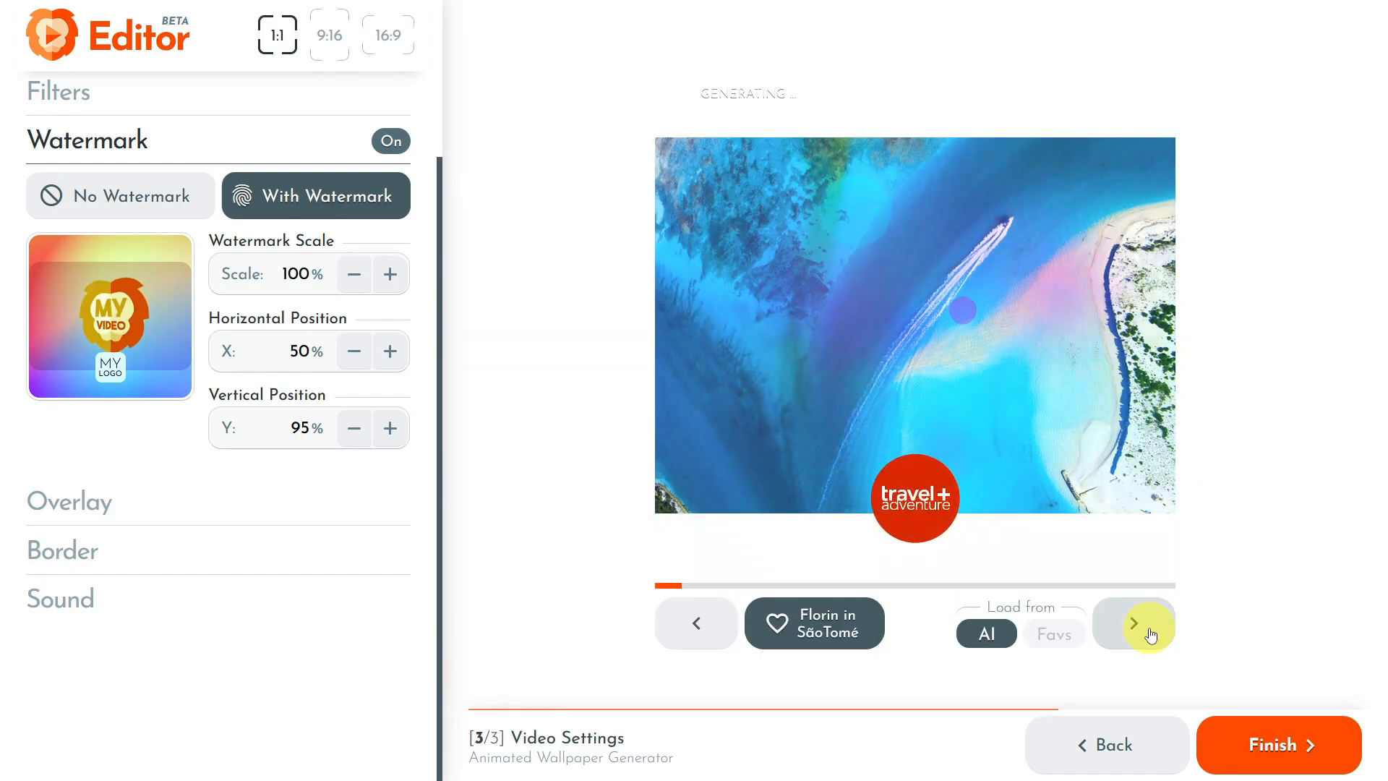
pyautogui.click(1149, 629)
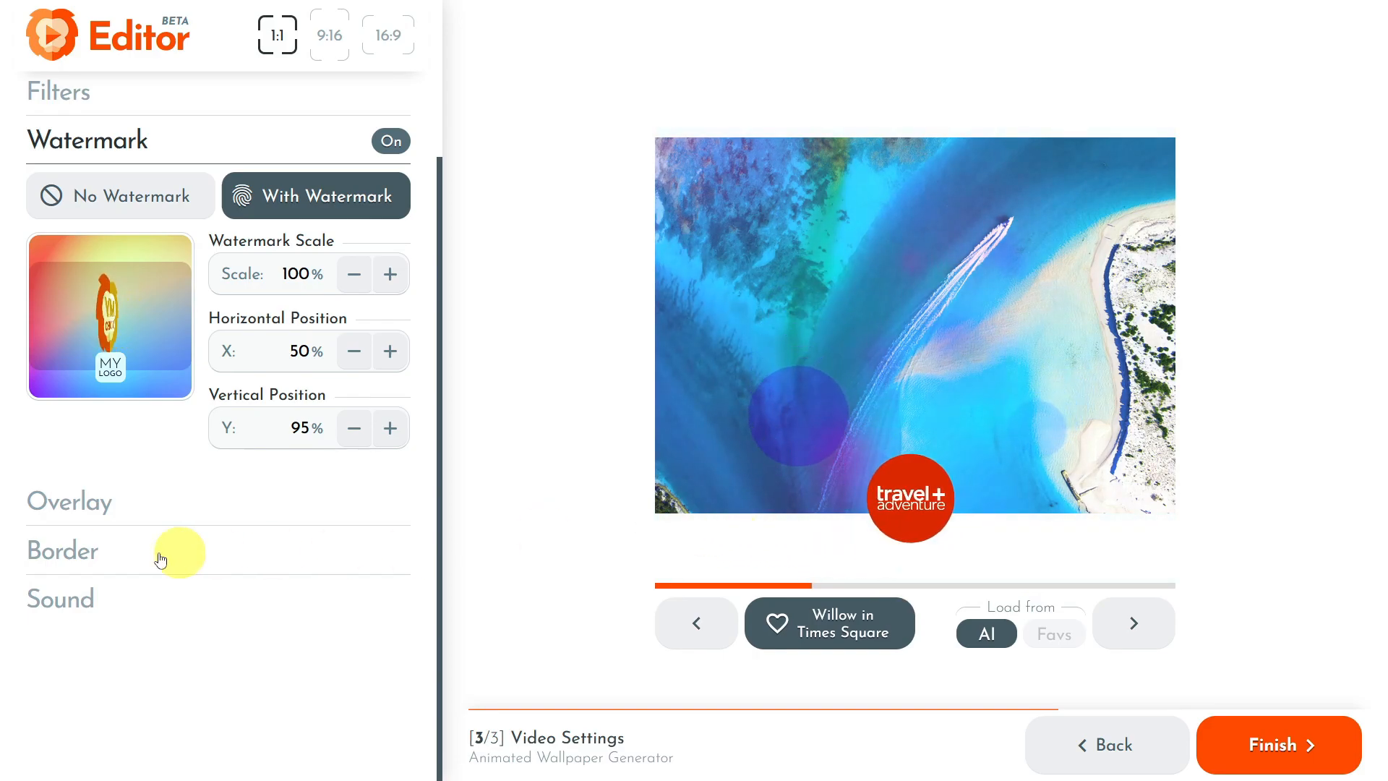
# Add an overlay using the AI-generated "Benjamin in Osaka" variant and set its opacity to 75%.
pyautogui.click(105, 510)
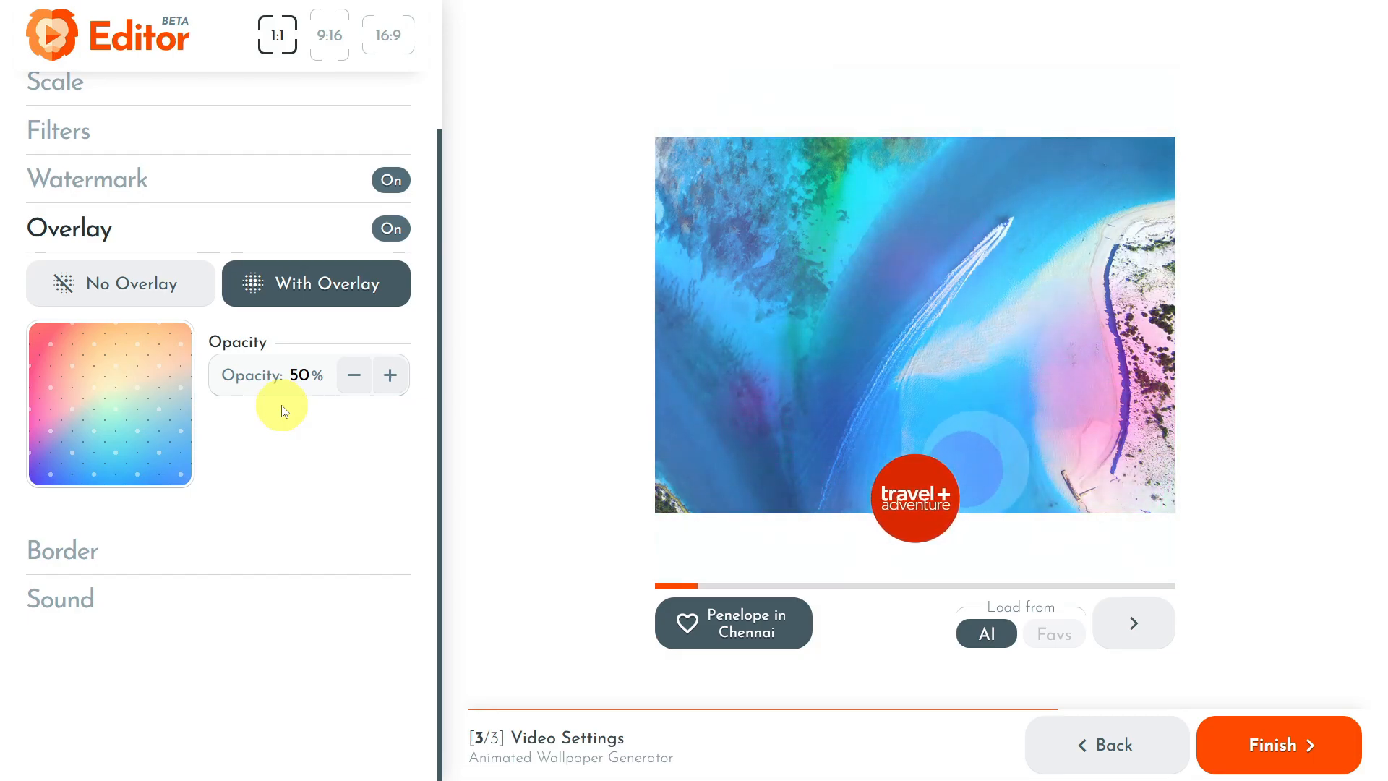
pyautogui.click(1133, 629)
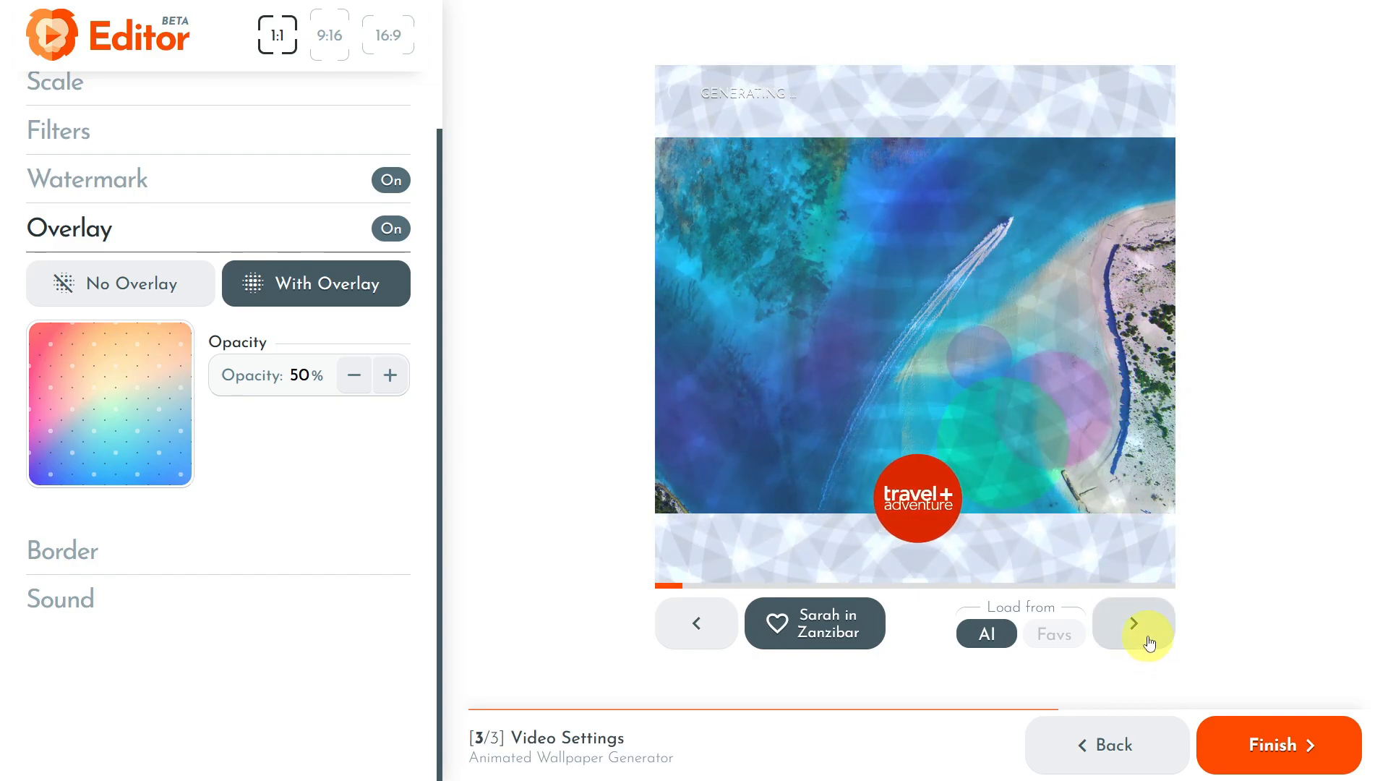
pyautogui.click(1149, 642)
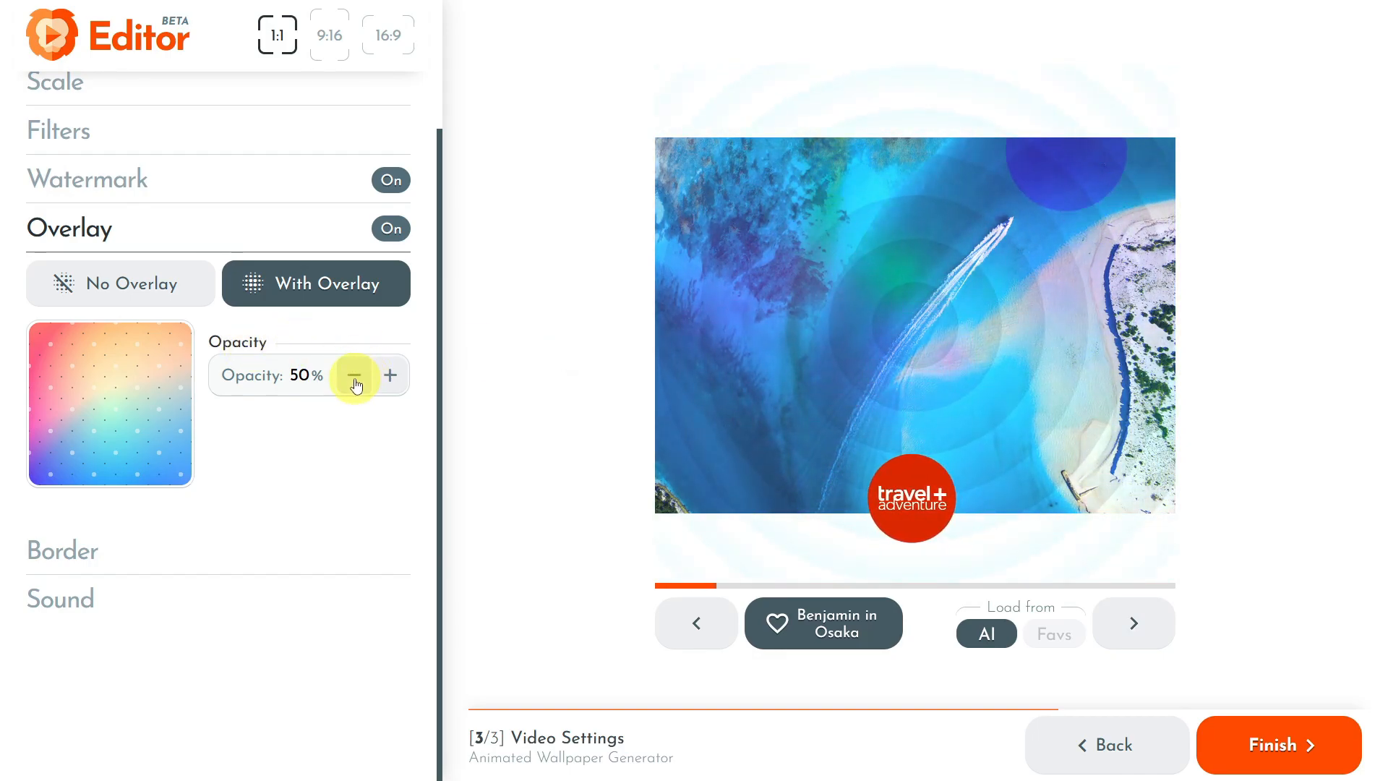
pyautogui.click(389, 376)
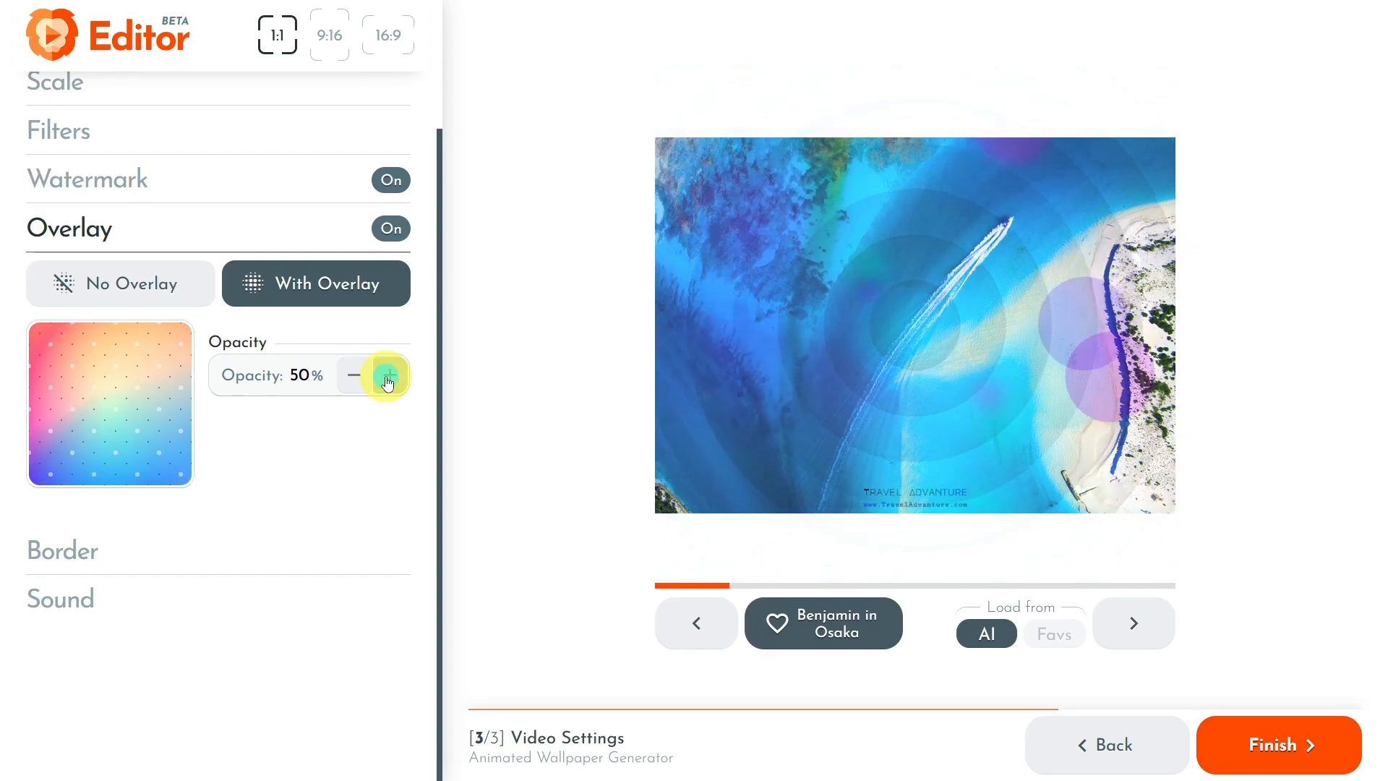
pyautogui.click(389, 375)
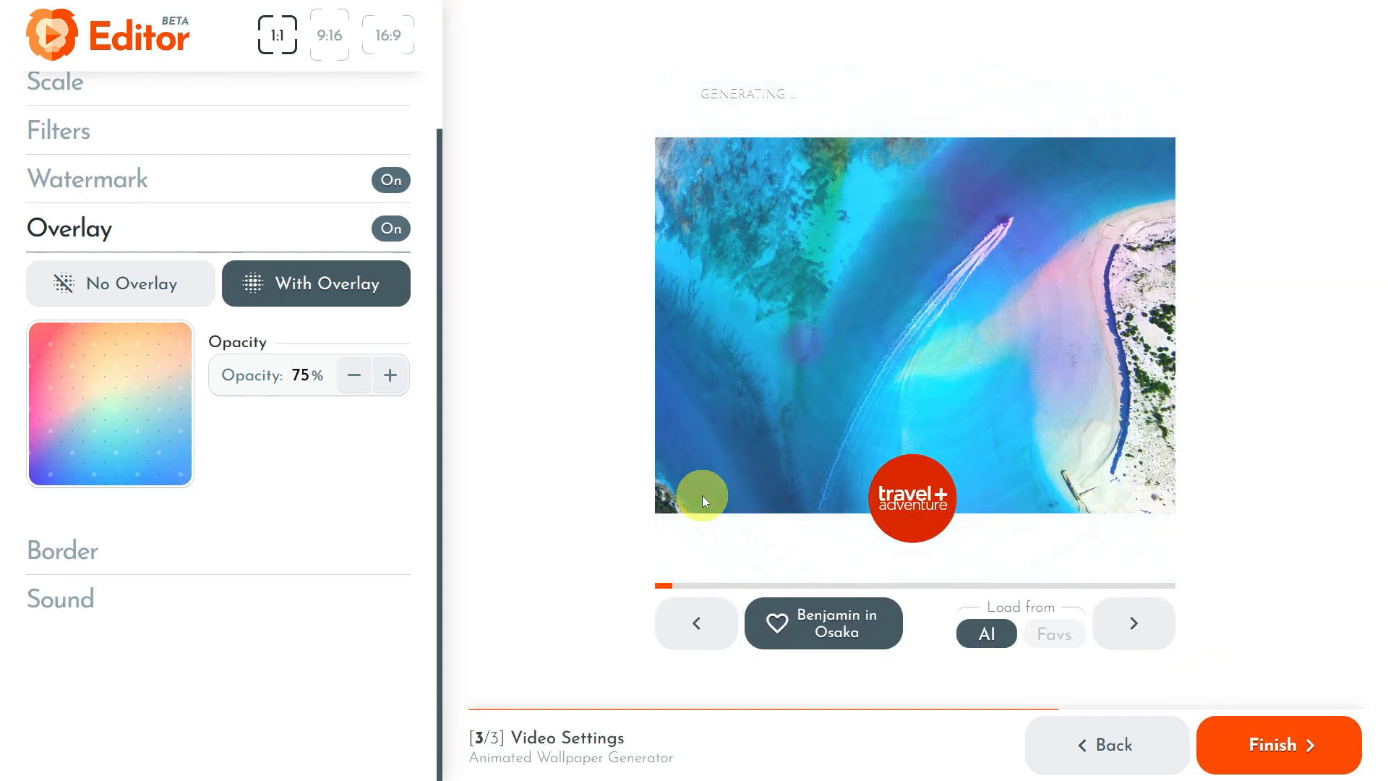
# Add a border to the video with a size of 40 px and a border radius of 12%.
pyautogui.click(152, 566)
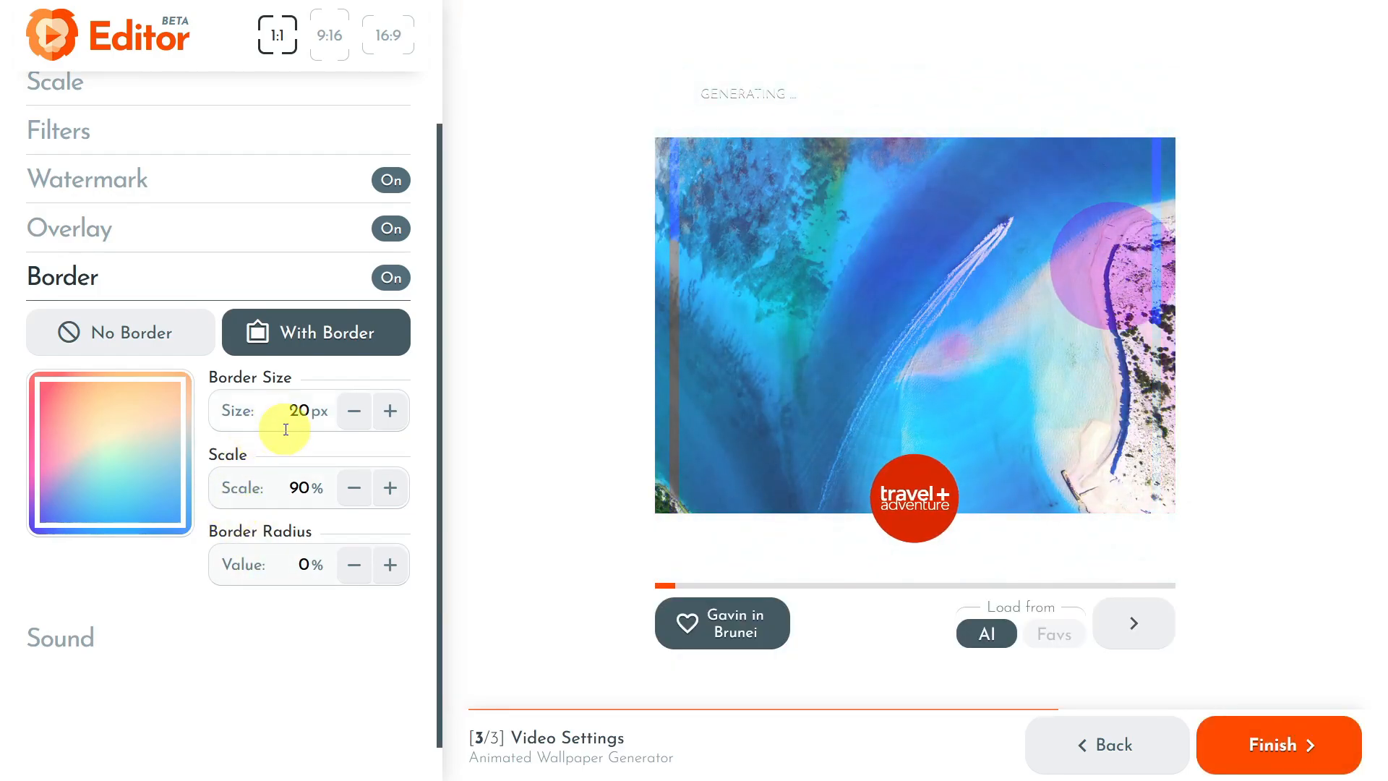
pyautogui.click(389, 411)
pyautogui.click(390, 411)
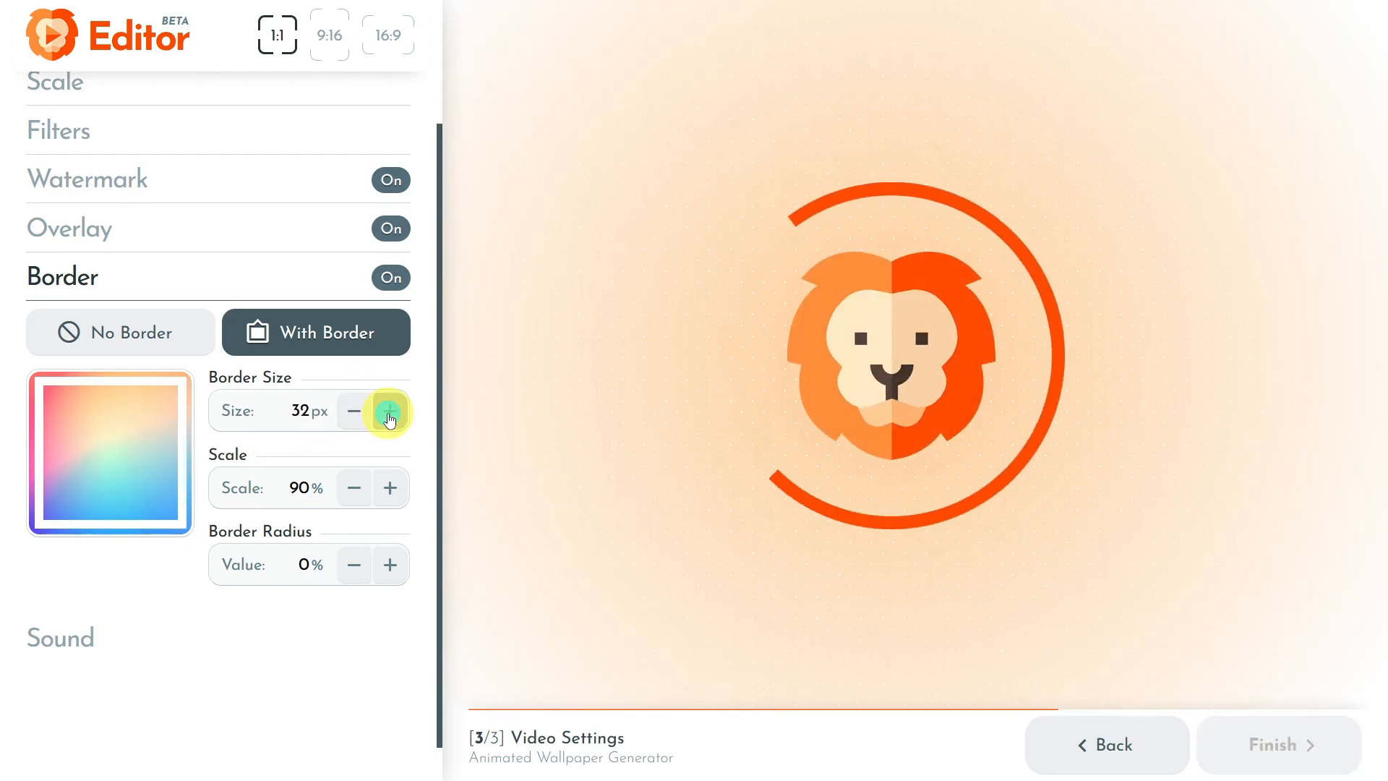
pyautogui.click(390, 565)
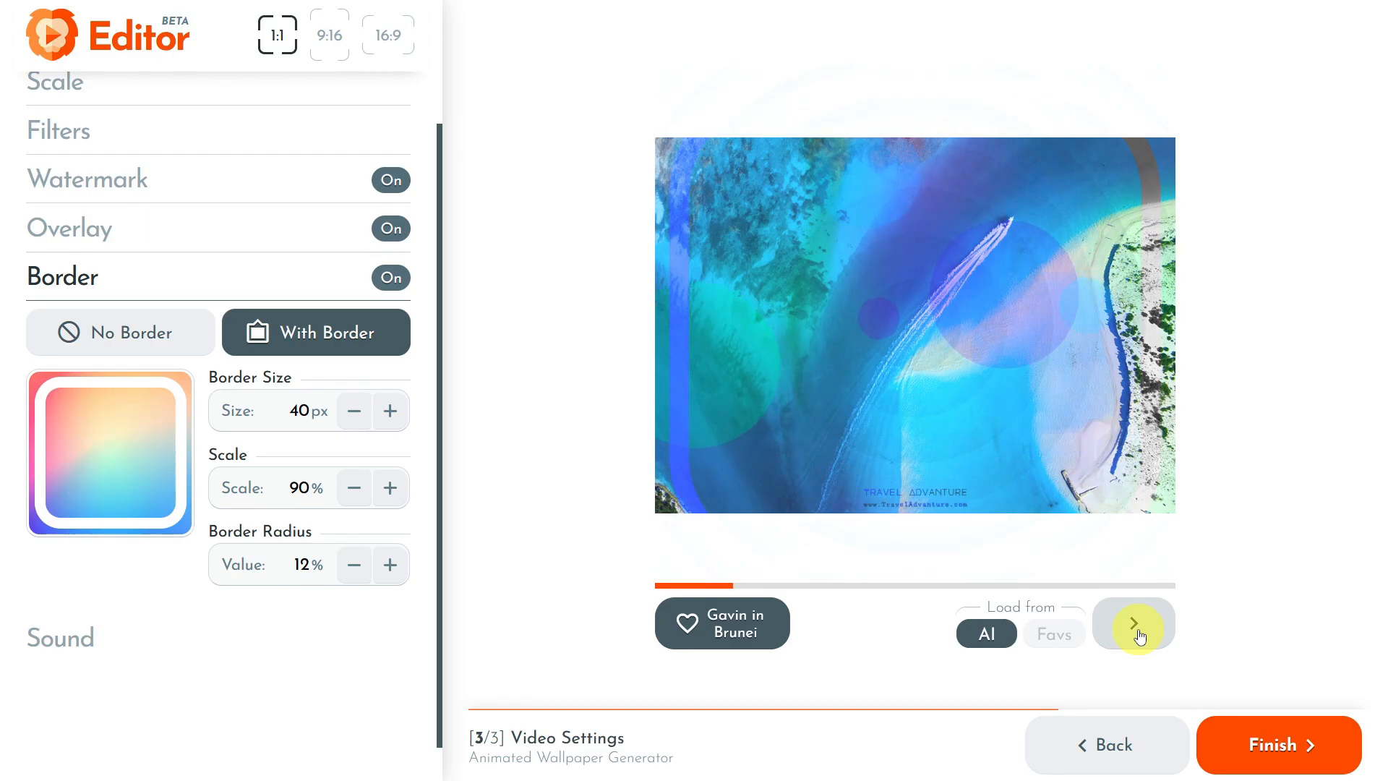
# Choose the AI-generated "William in Banjul" border variant and set the border size to 30 px.
pyautogui.click(1134, 623)
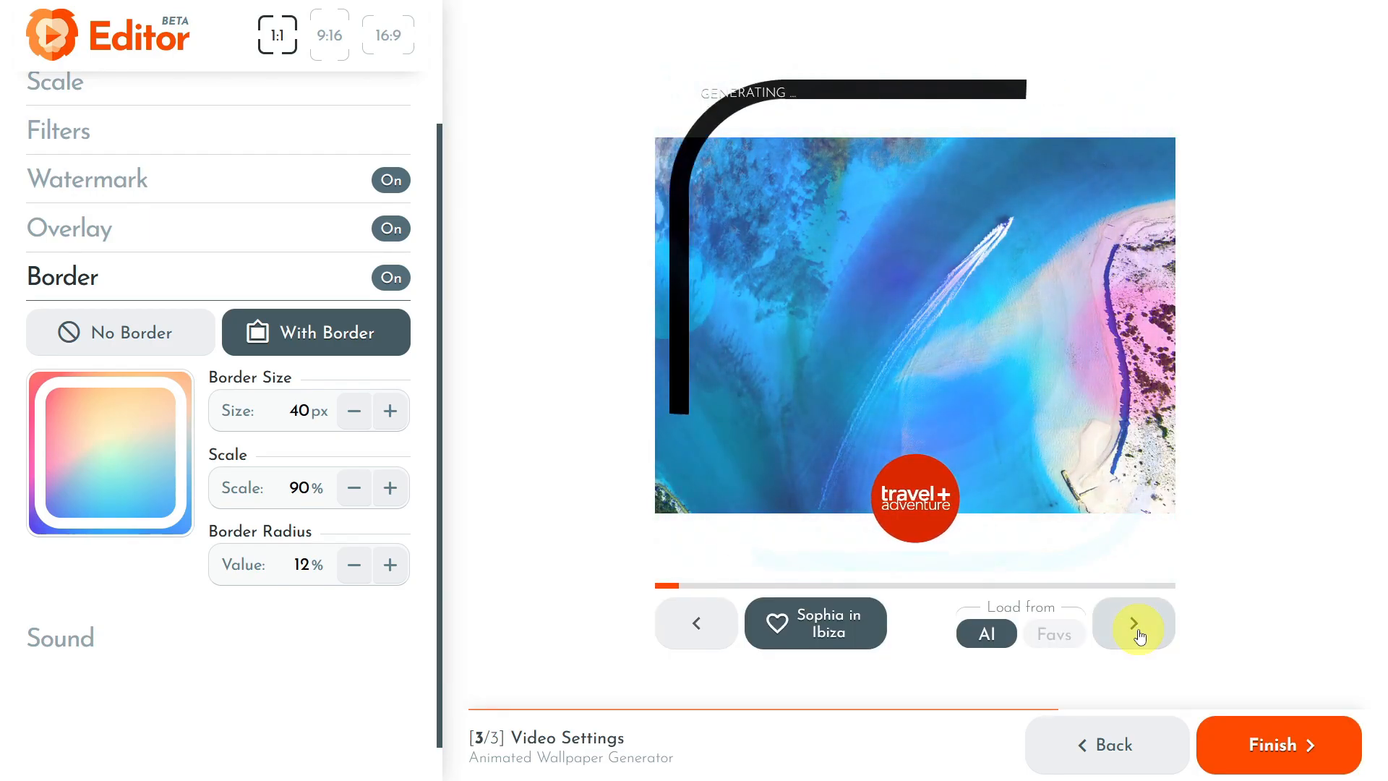
pyautogui.click(1134, 623)
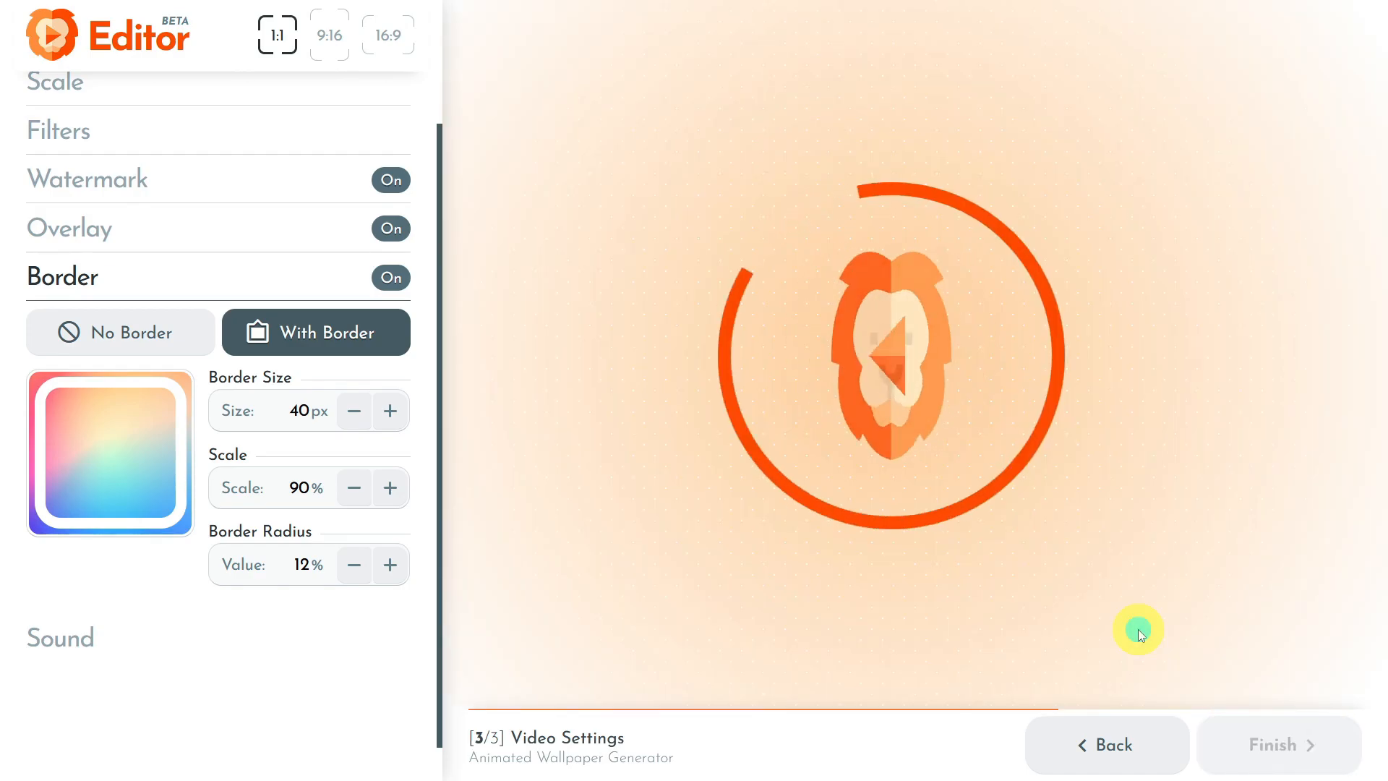
pyautogui.click(1138, 633)
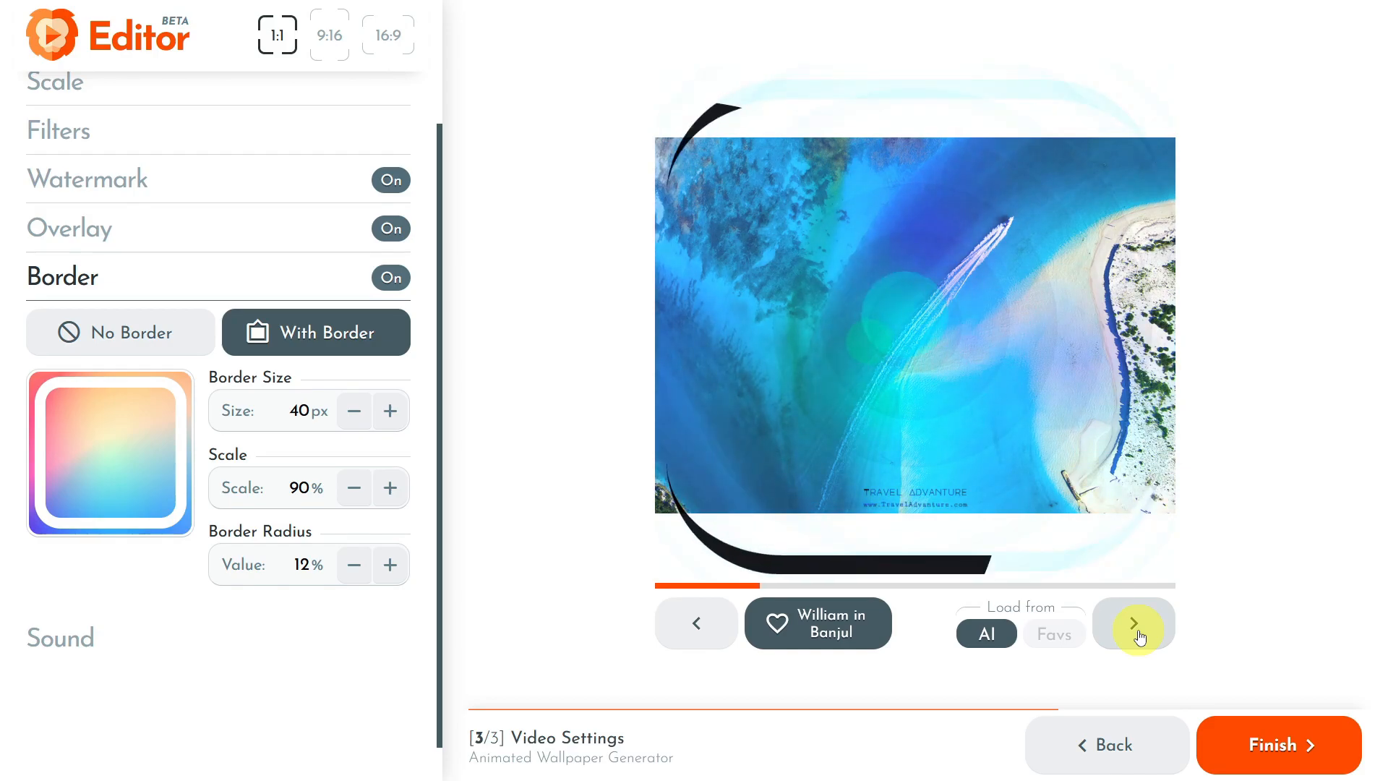
pyautogui.click(354, 412)
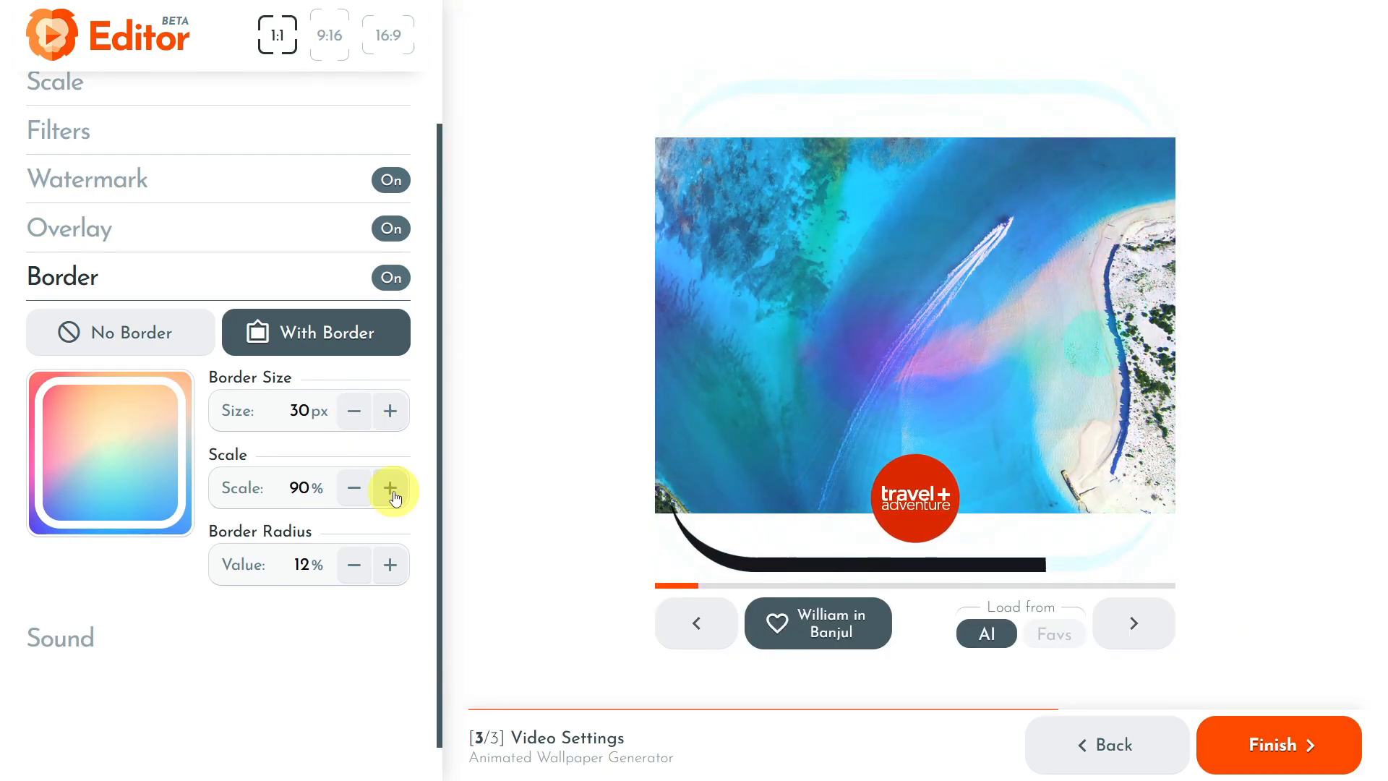
# Add the track "A Baroque Letter" from the Classical category of the music gallery as the video's sound.
pyautogui.click(86, 641)
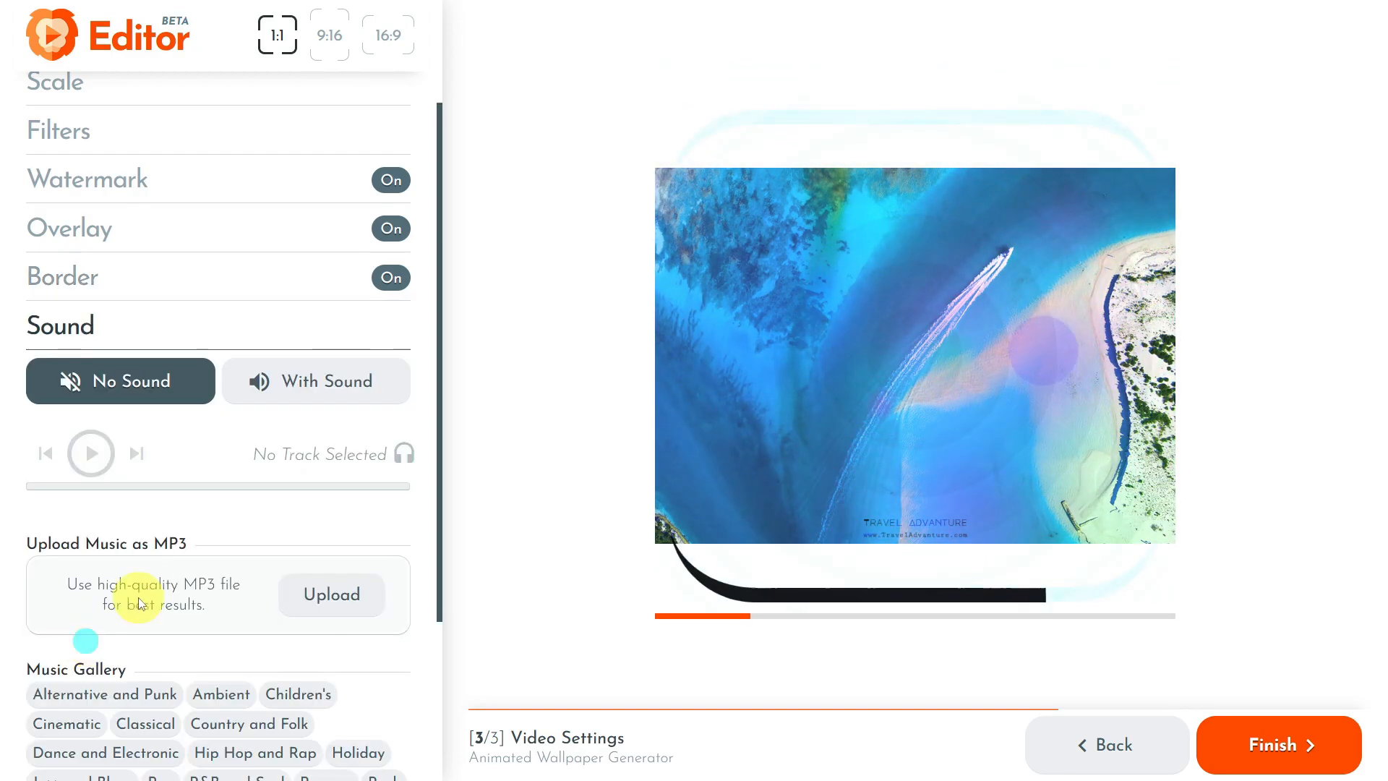
pyautogui.scroll(-2, 266, 637)
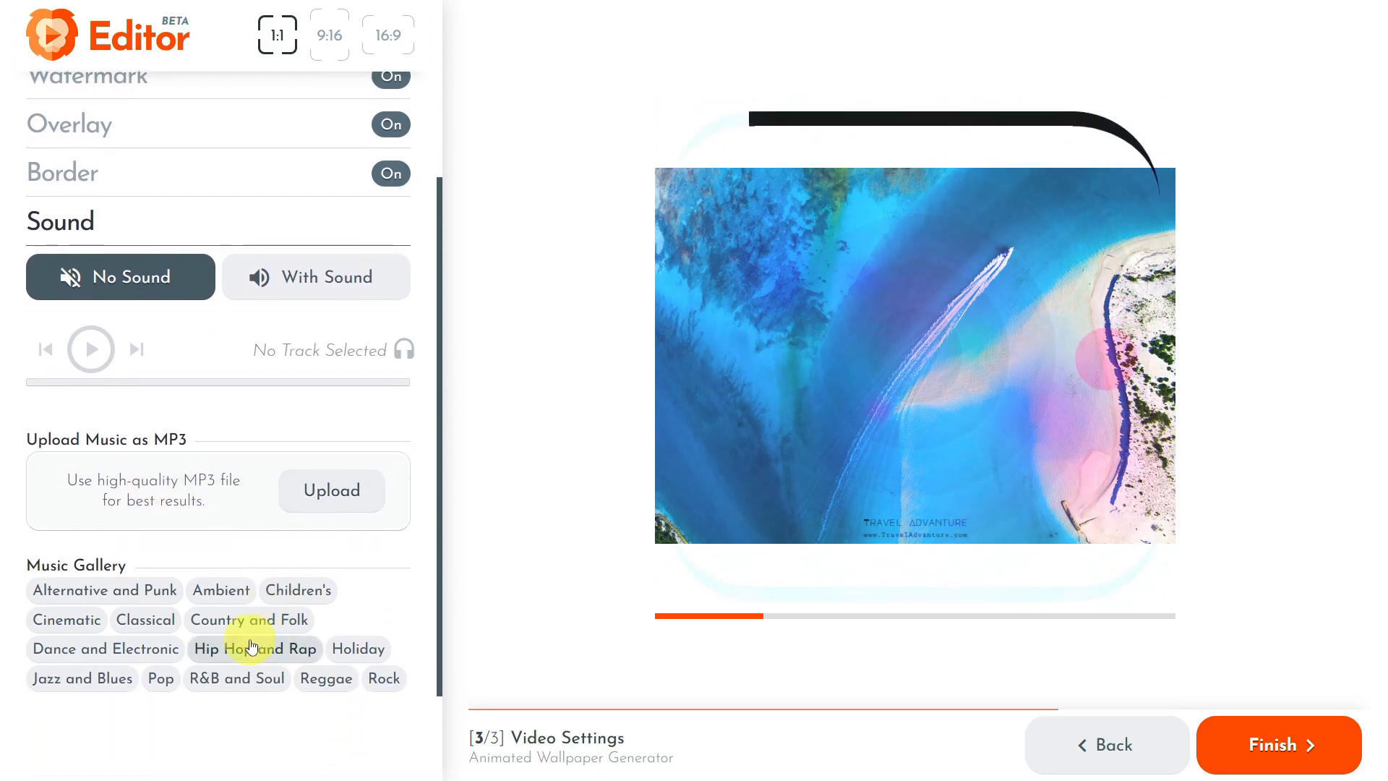
pyautogui.click(147, 626)
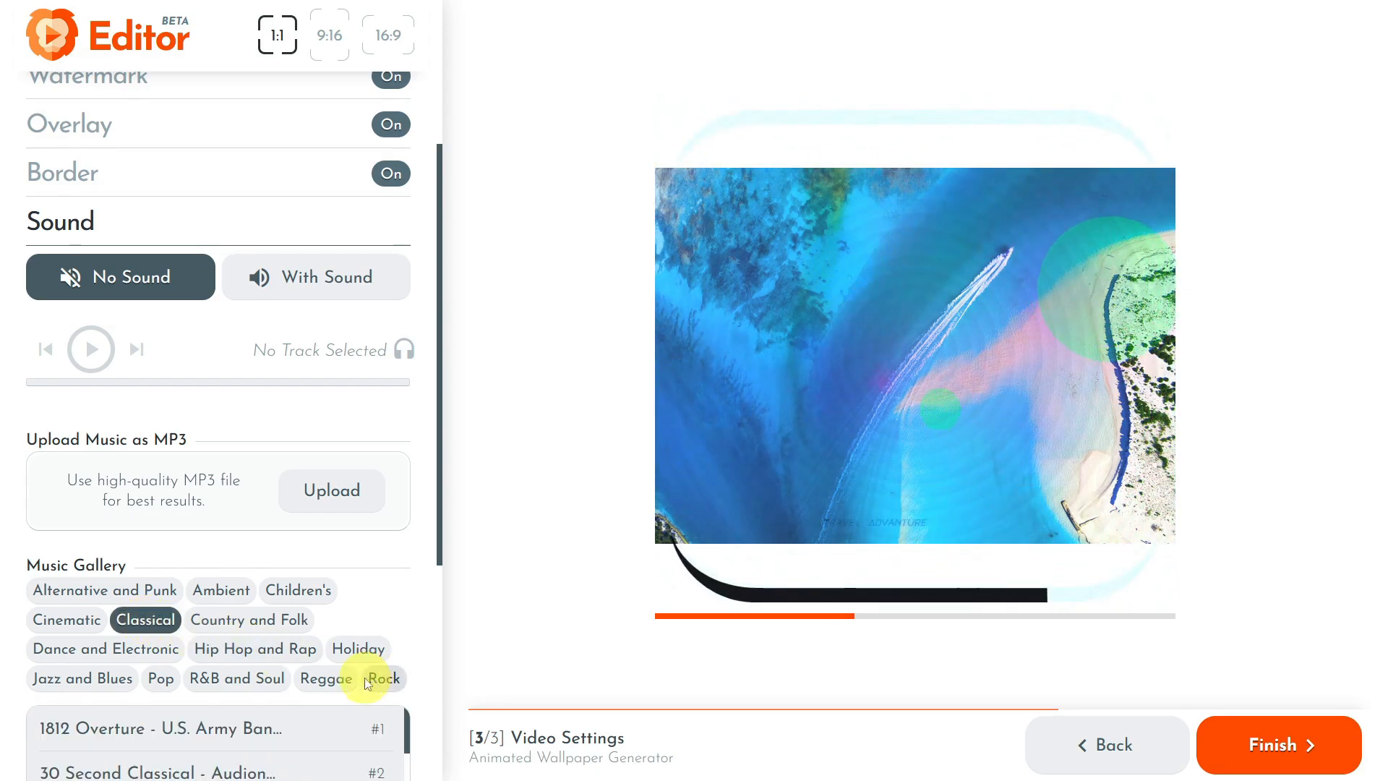
pyautogui.scroll(-3, 347, 665)
pyautogui.click(168, 623)
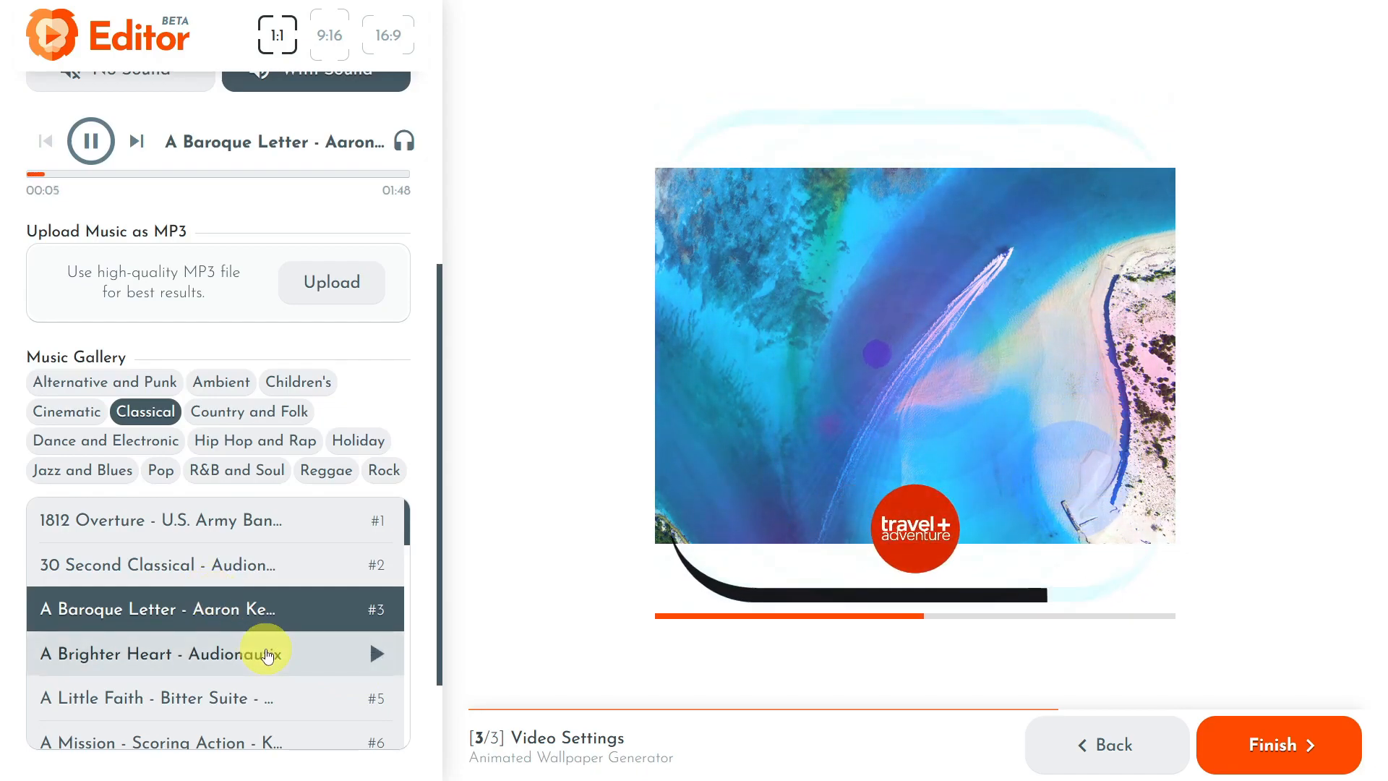
# Review the speed and timing options and preview the video in the 9:16 and 16:9 formats.
pyautogui.scroll(6, 268, 655)
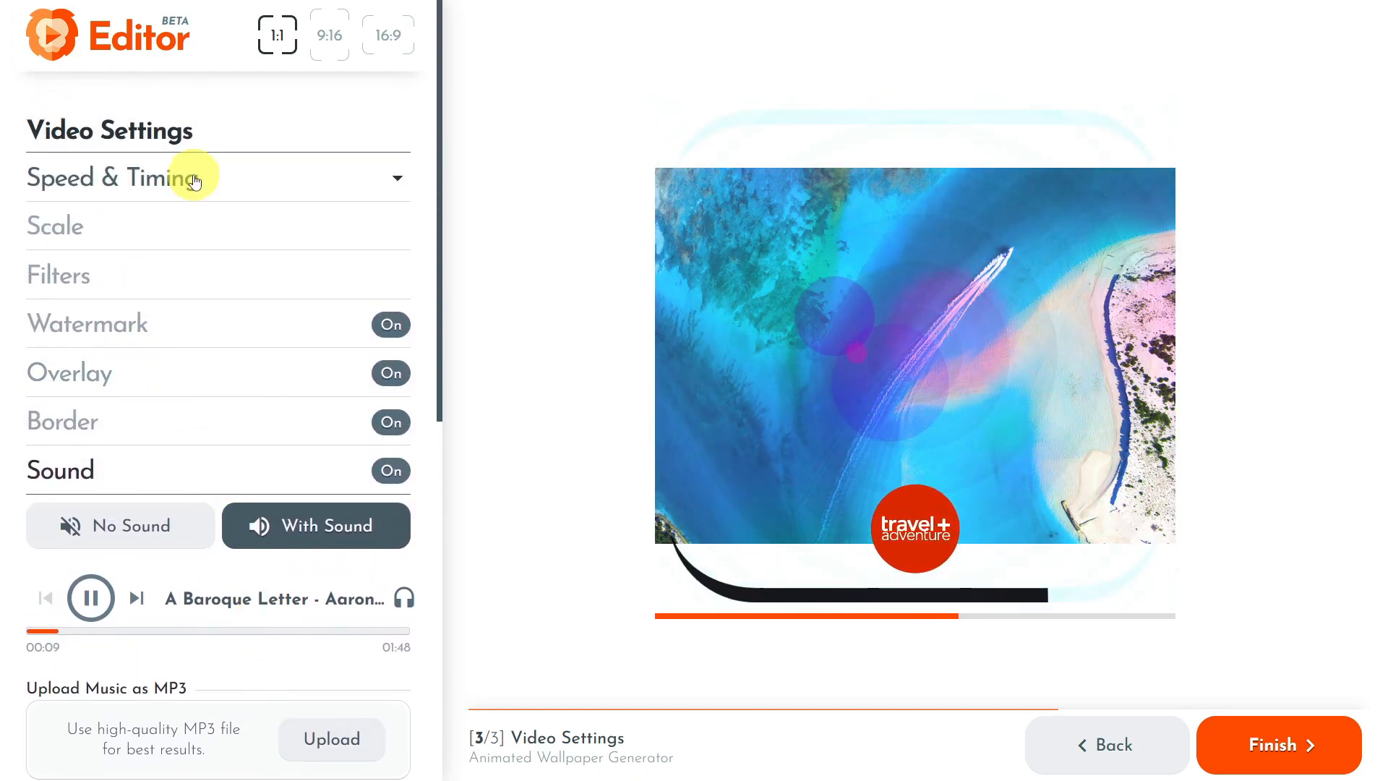
pyautogui.click(193, 179)
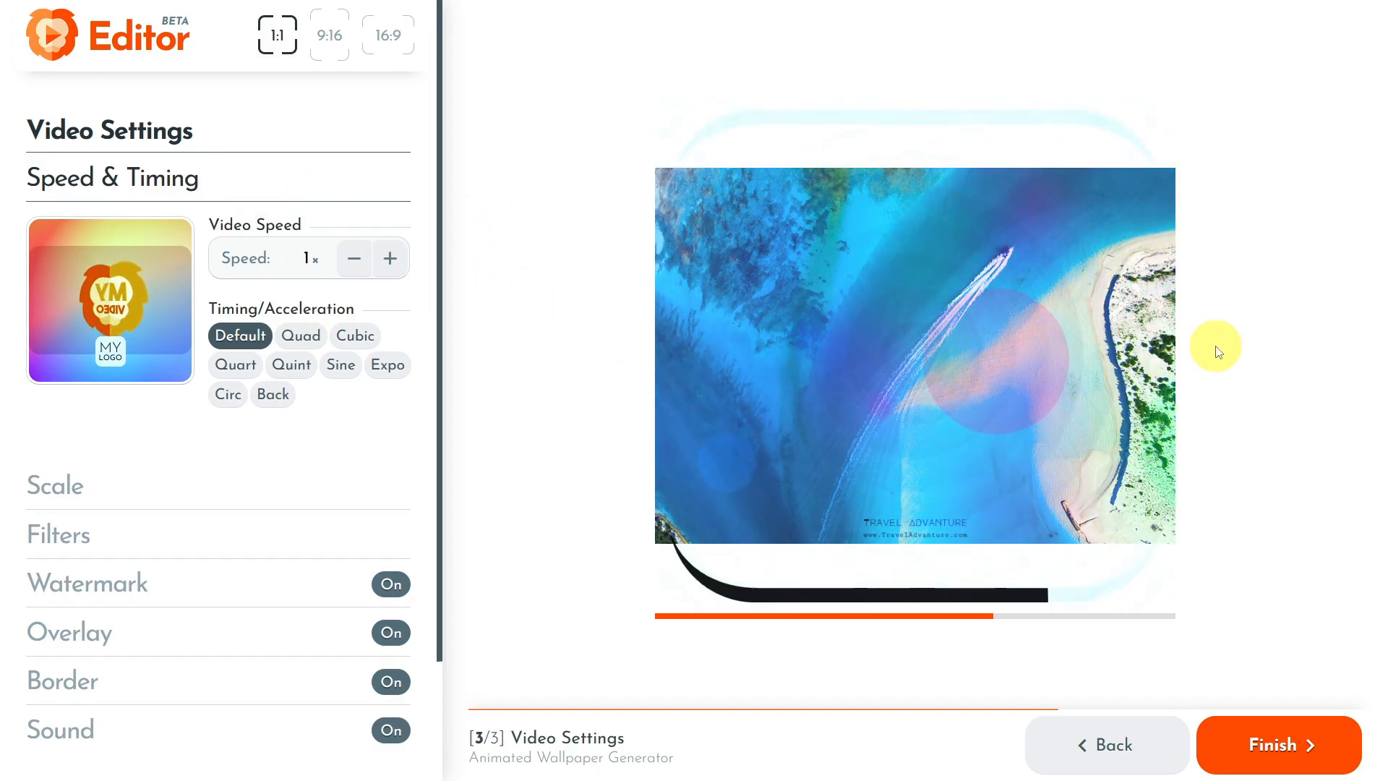
pyautogui.click(332, 47)
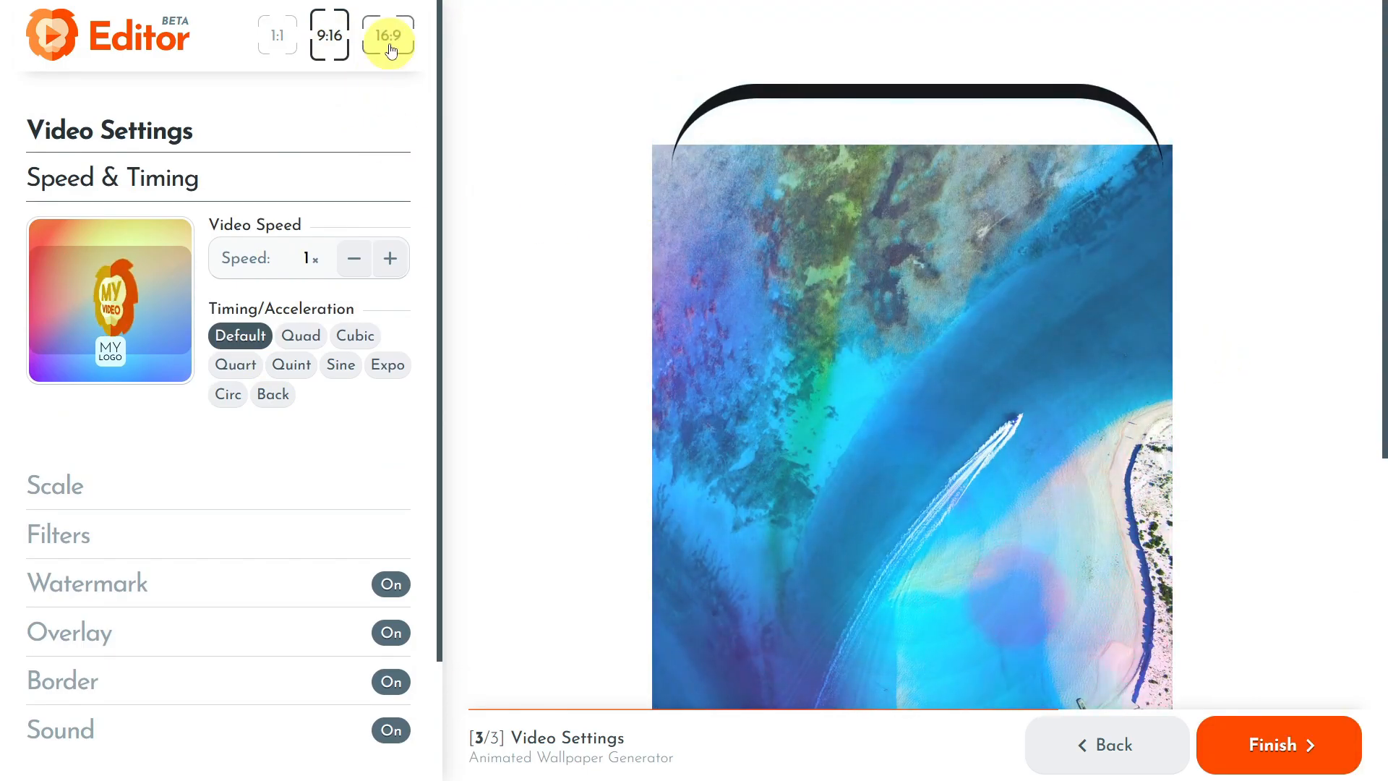
pyautogui.click(390, 48)
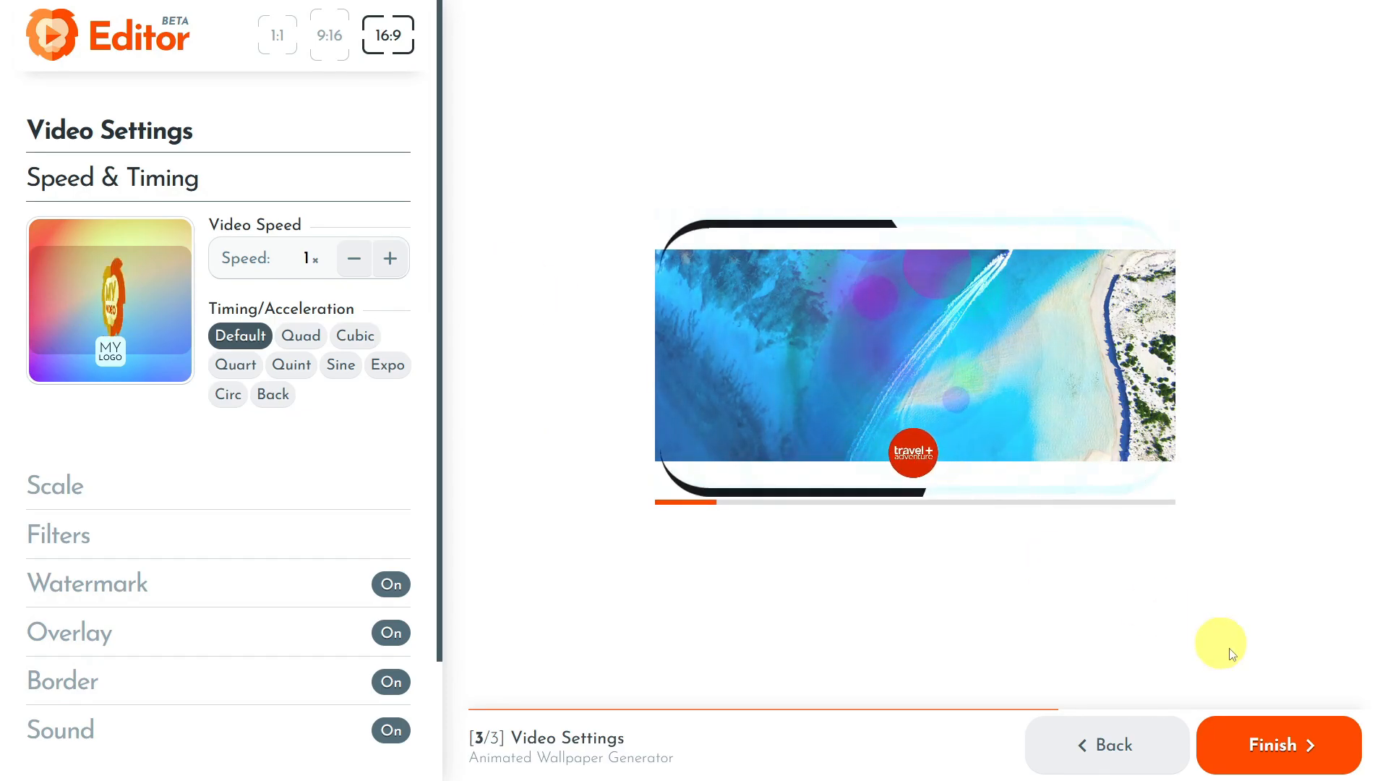
# Finish the video project and review its video page.
pyautogui.click(1273, 752)
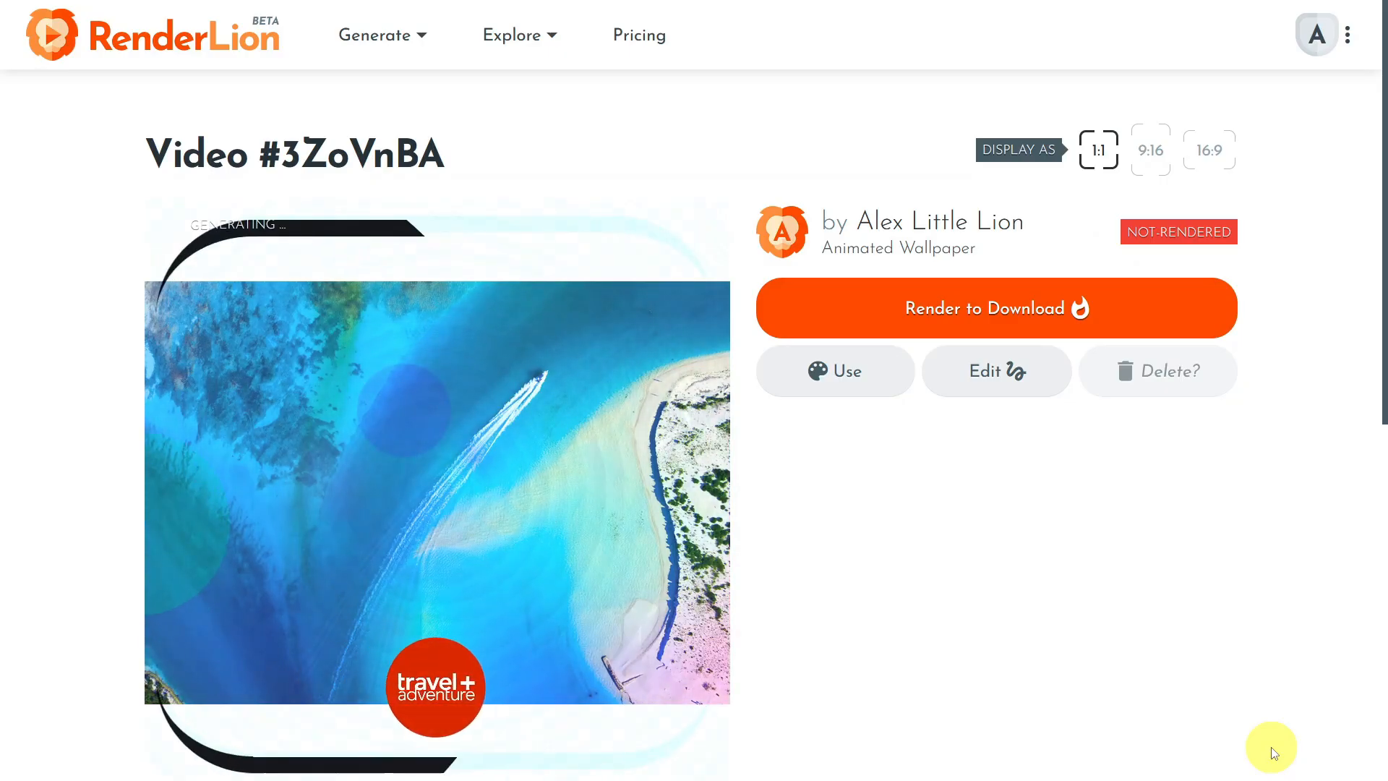
pyautogui.scroll(-3, 970, 543)
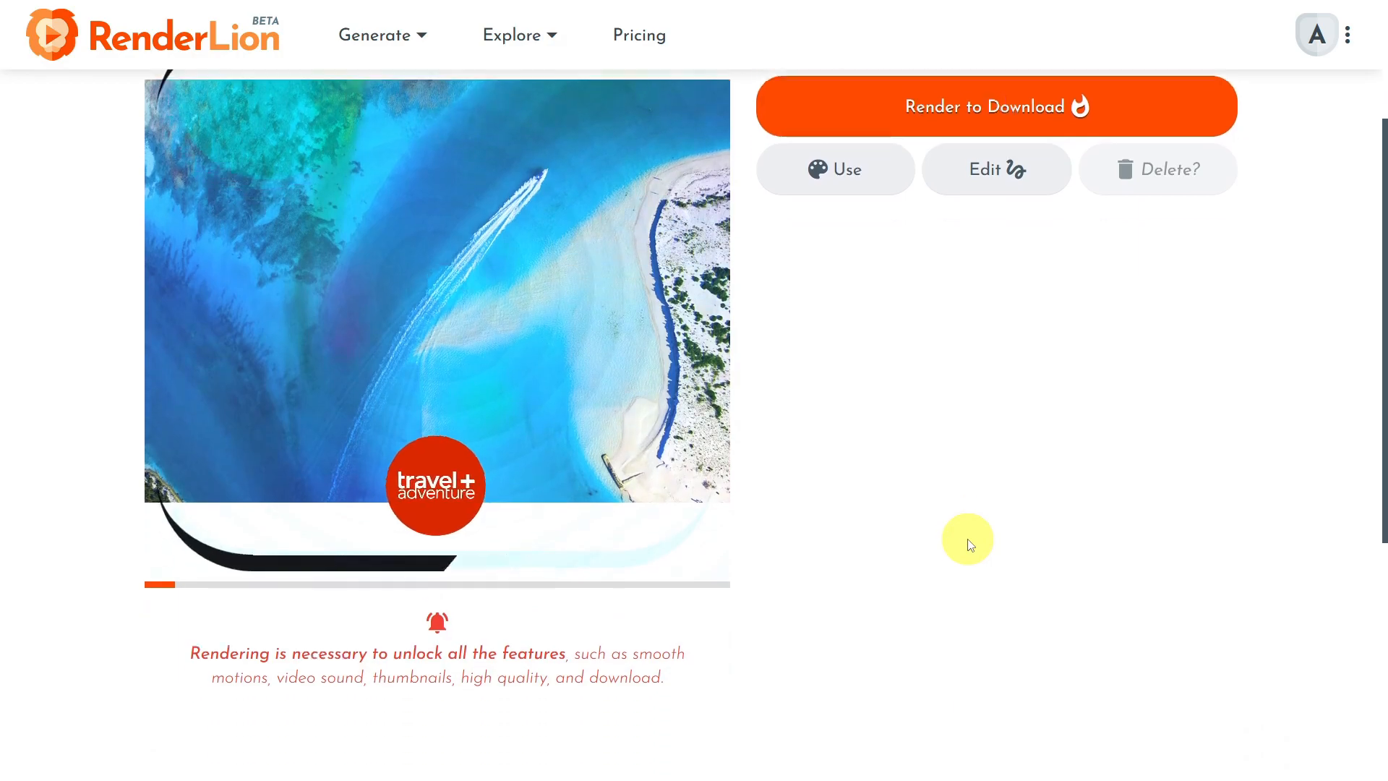
# Start rendering the video for download in the 1:1, 9:16 and 16:9 formats, and return to the 1:1 version to check its rendering progress.
pyautogui.scroll(2, 970, 543)
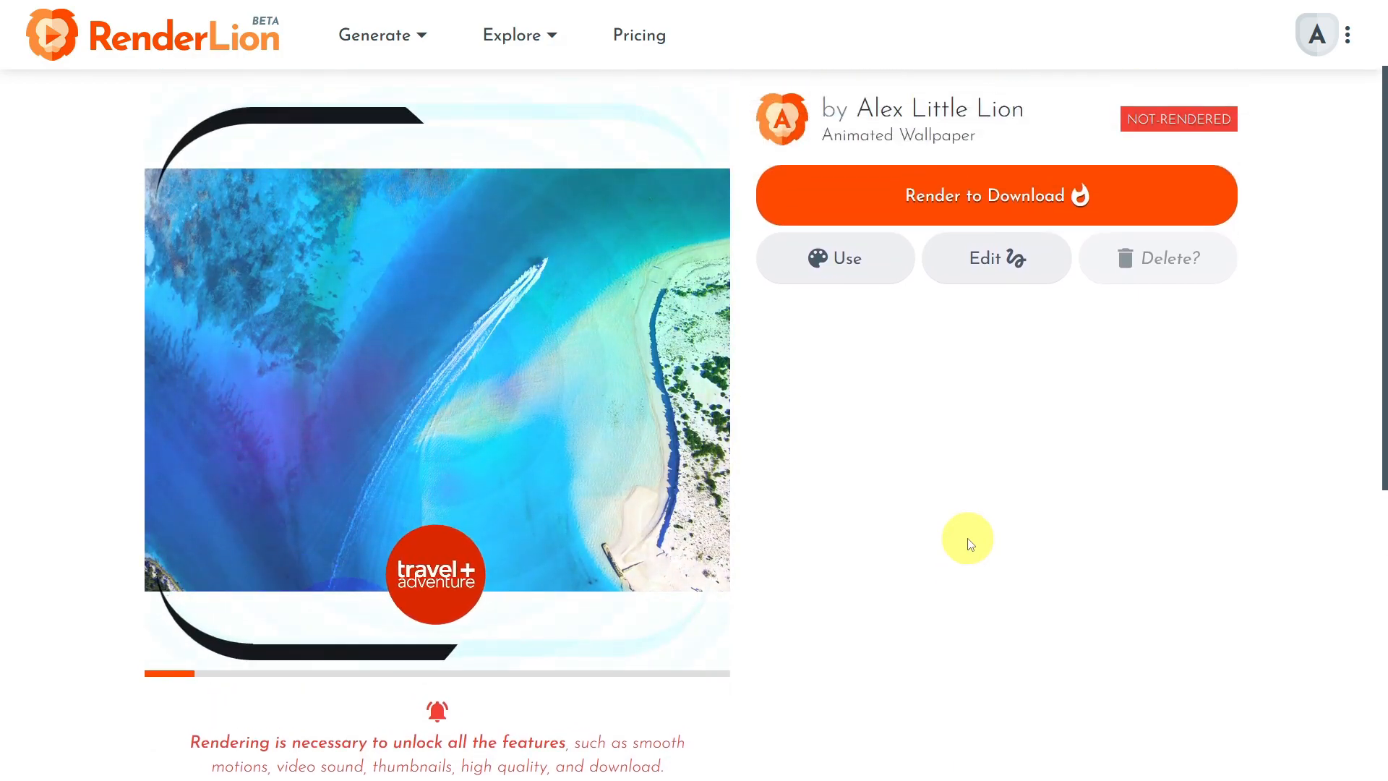
pyautogui.scroll(1, 969, 544)
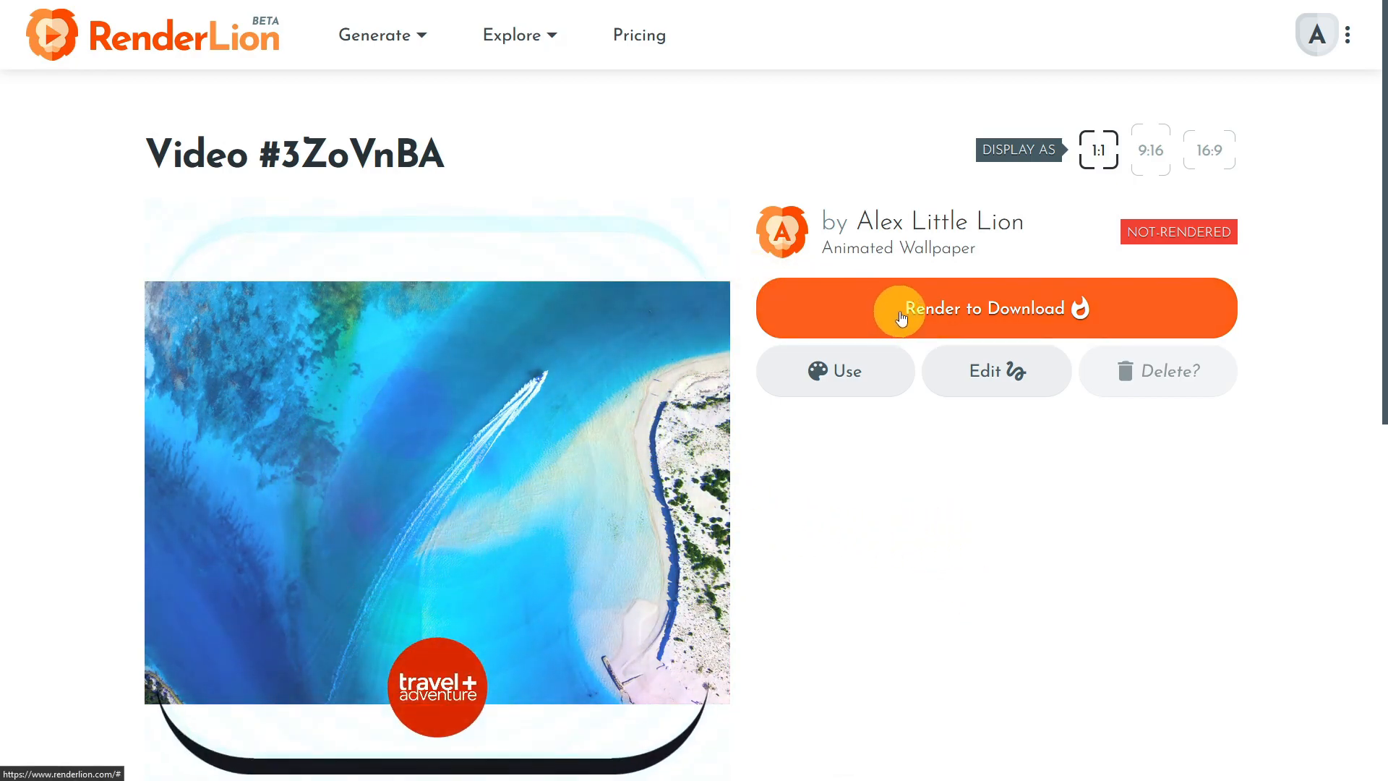
pyautogui.click(932, 312)
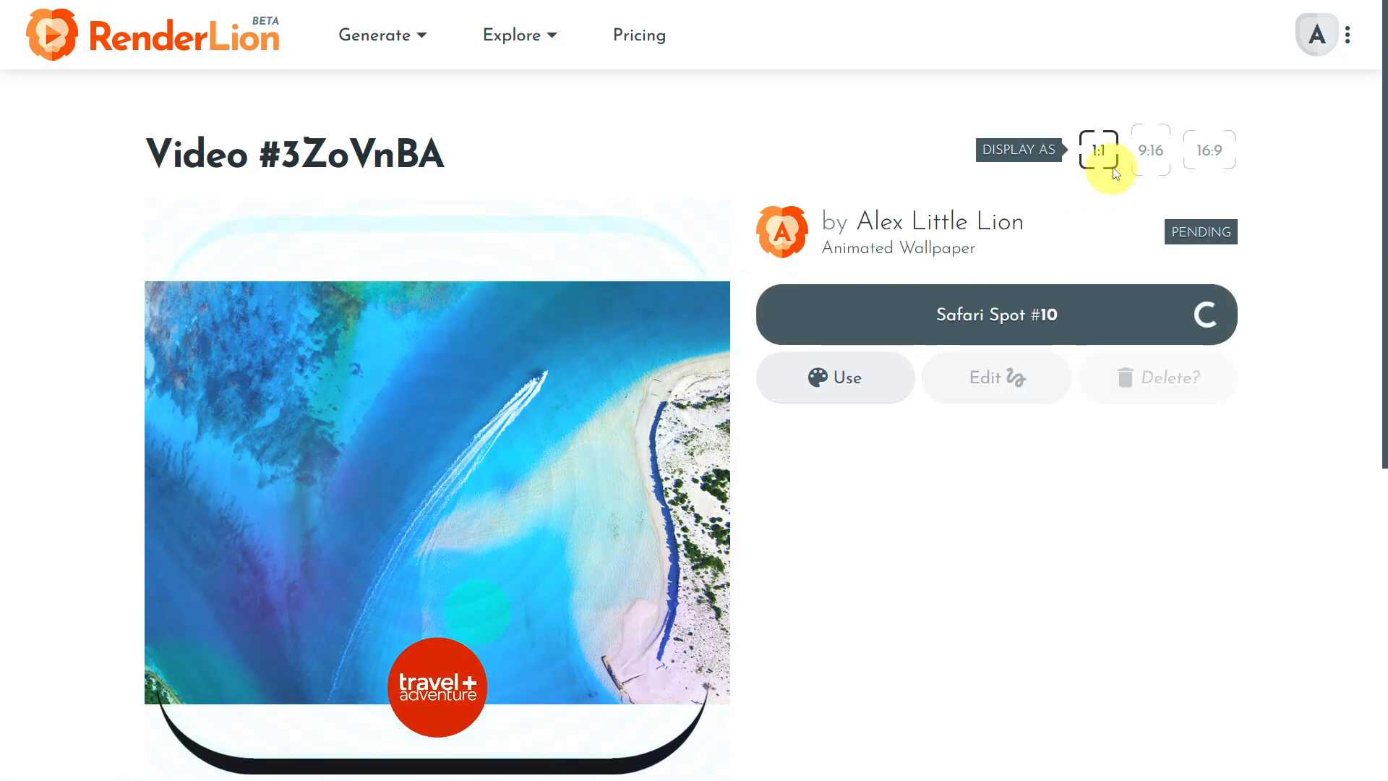
pyautogui.click(1148, 154)
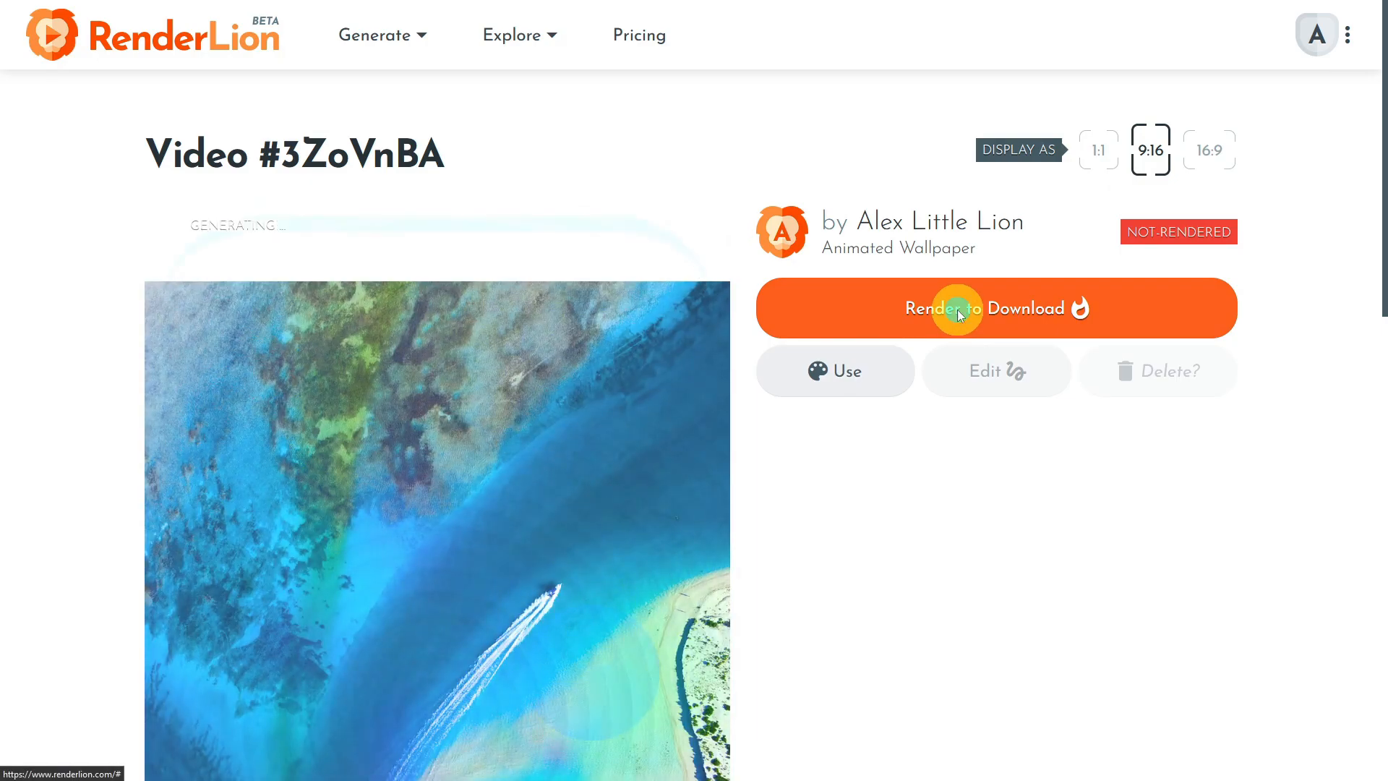
pyautogui.click(959, 315)
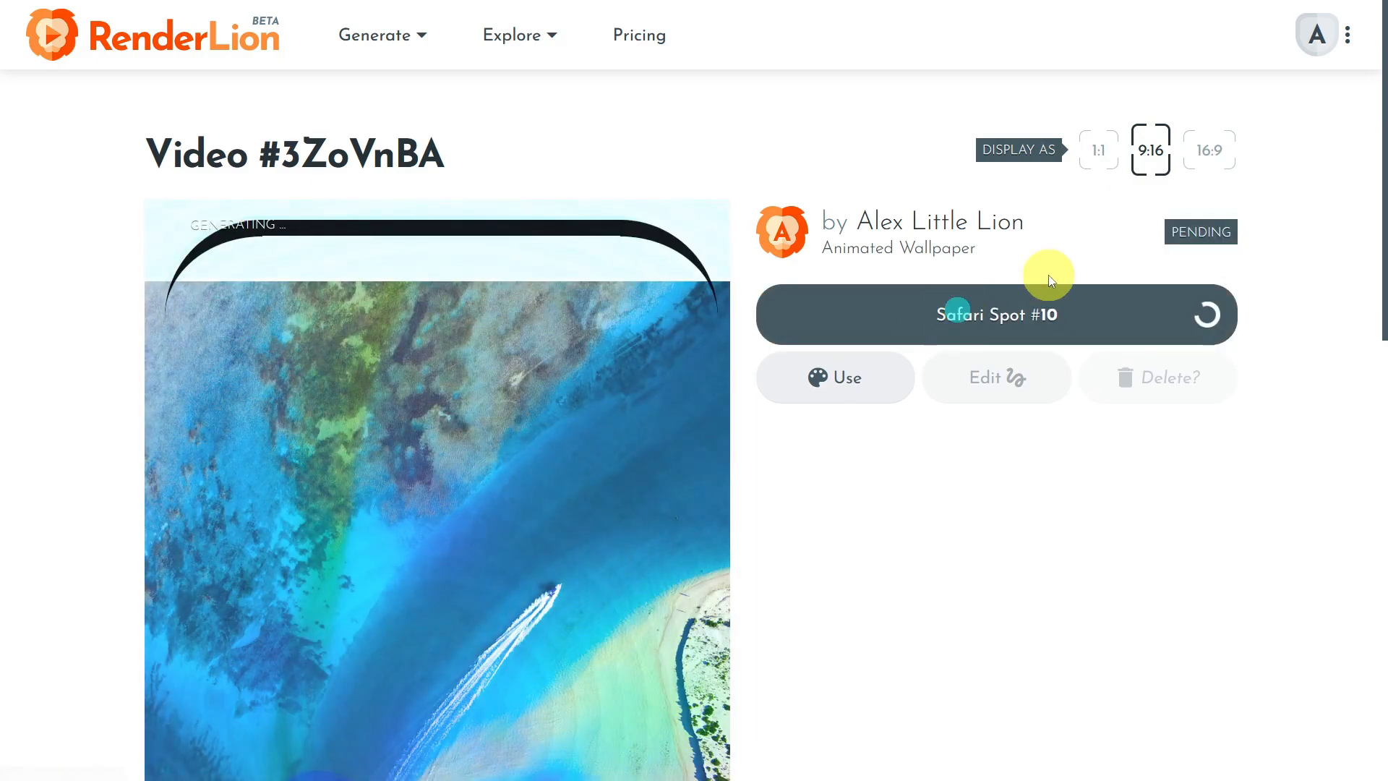
pyautogui.click(1215, 165)
pyautogui.click(958, 311)
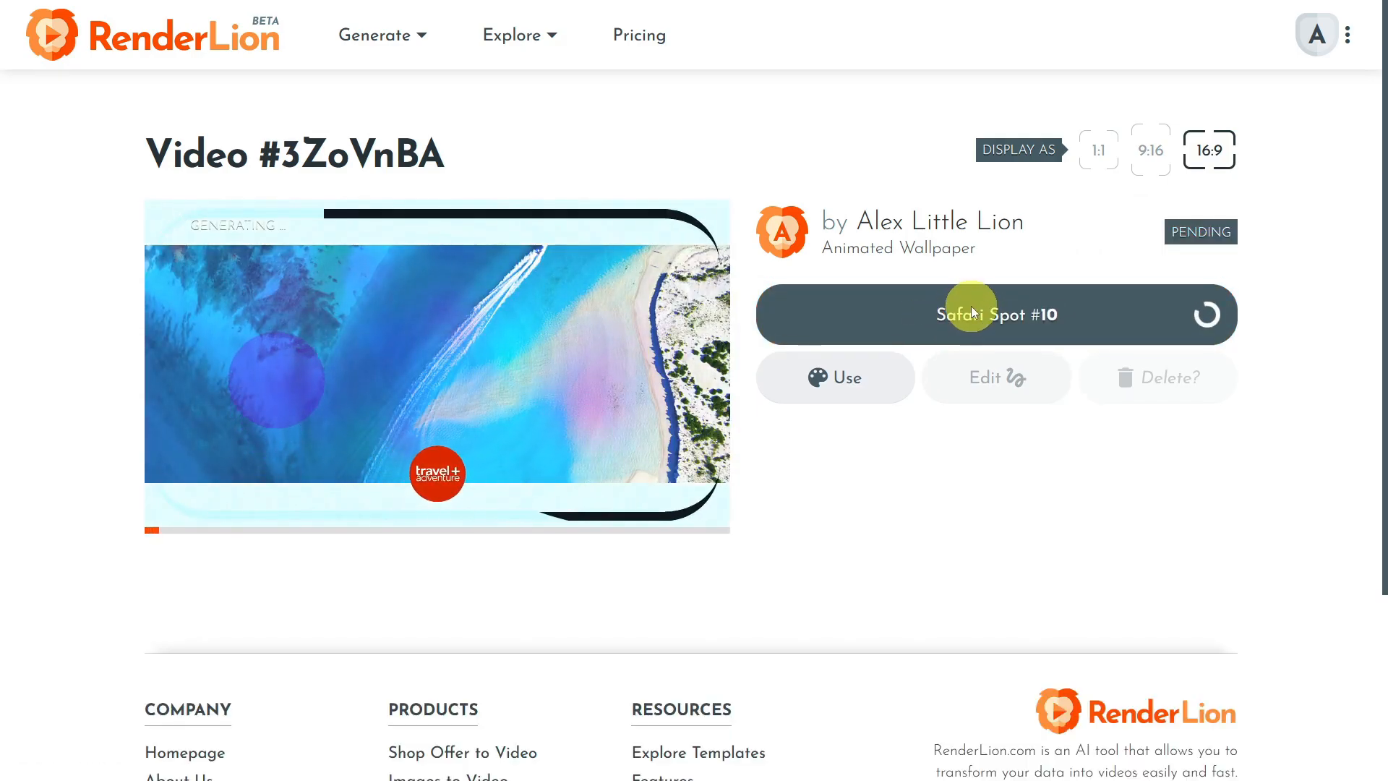
pyautogui.click(1094, 166)
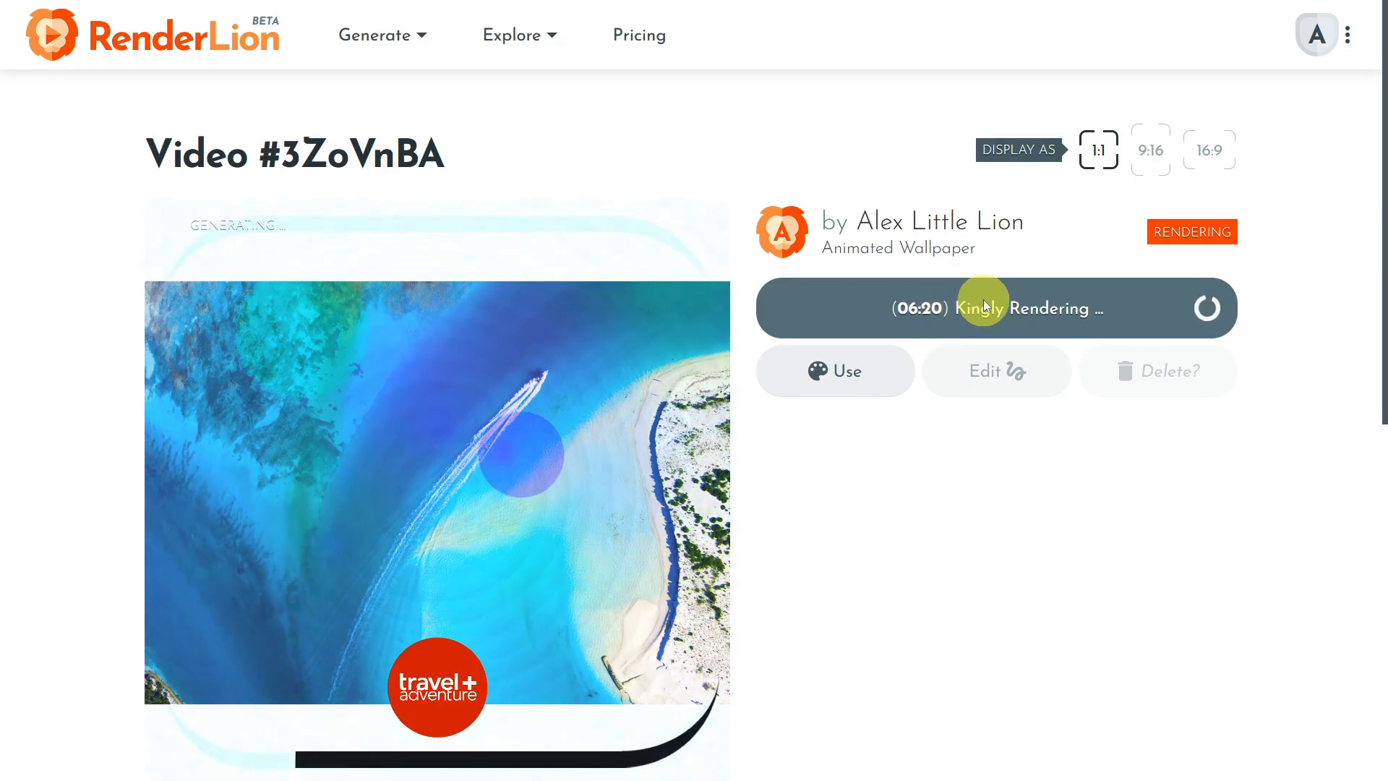
pyautogui.scroll(-2, 991, 292)
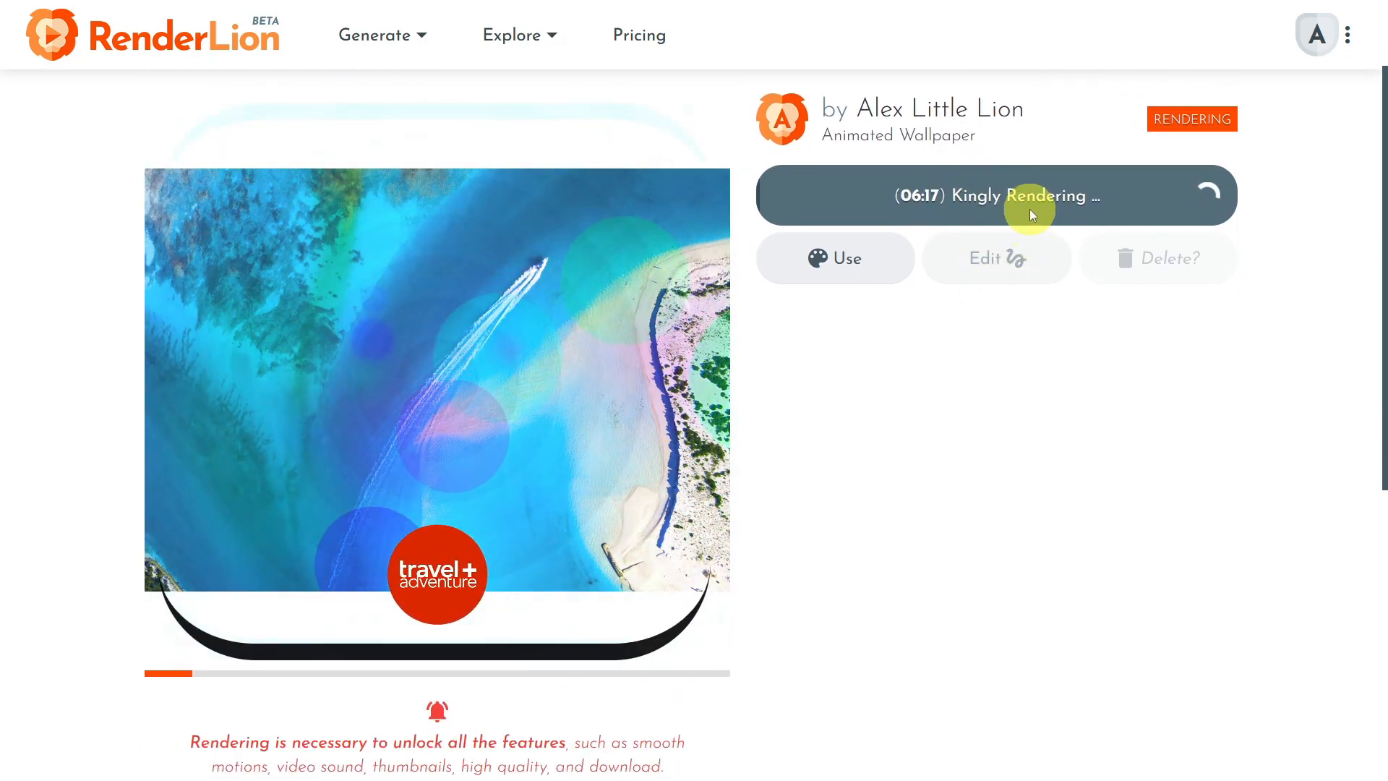